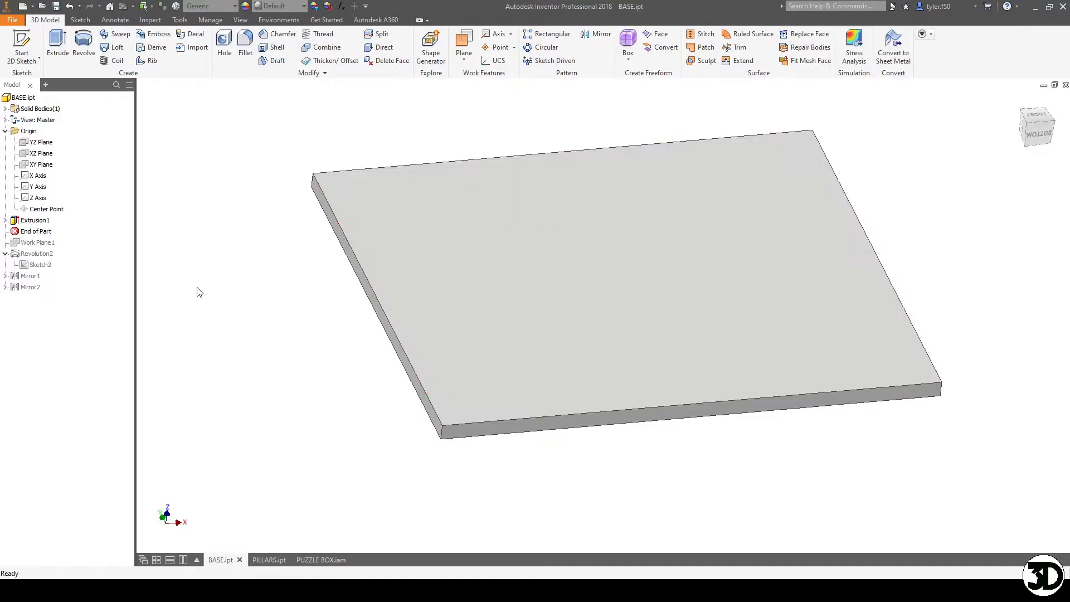
Open the base plate's Extrusion1 sketch, move the vertical dimension farther outside the rectangle, and finish the sketch.
{"action": "right_click", "coordinate": [46, 223]}
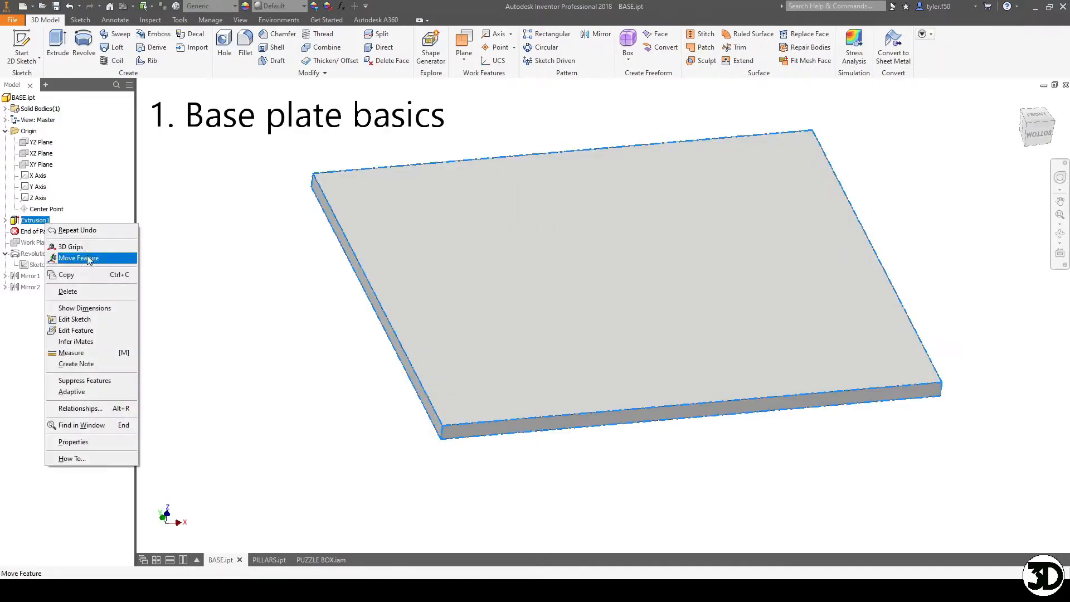
{"action": "left_click", "coordinate": [74, 319]}
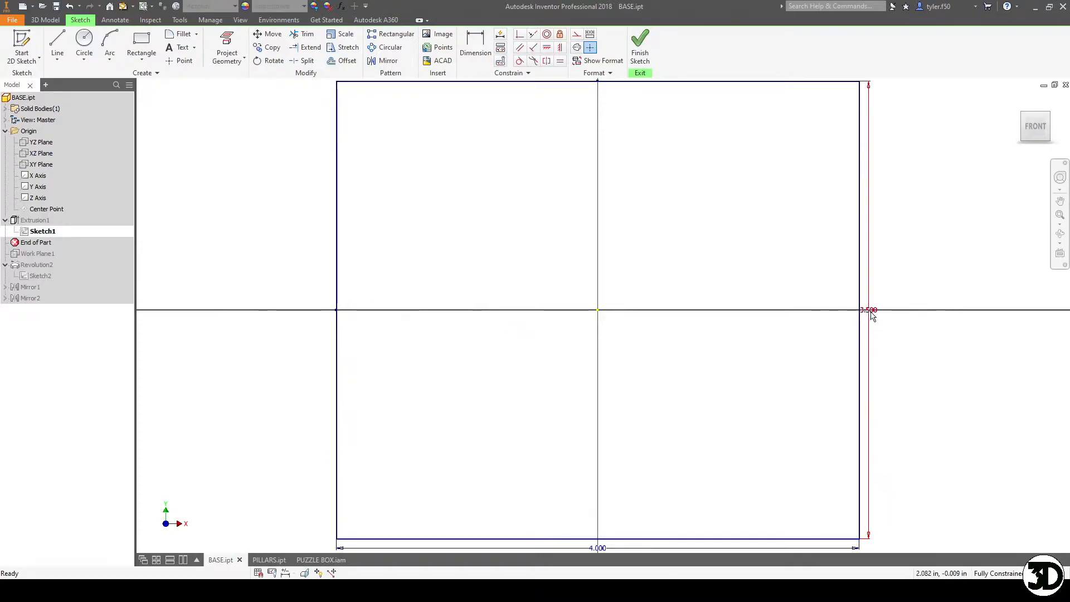
{"action": "left_click_drag", "start_coordinate": [872, 316], "coordinate": [909, 262]}
{"action": "scroll", "coordinate": [910, 262], "scroll_direction": "down", "scroll_amount": 2}
{"action": "middle_click_drag", "start_coordinate": [867, 286], "coordinate": [834, 237]}
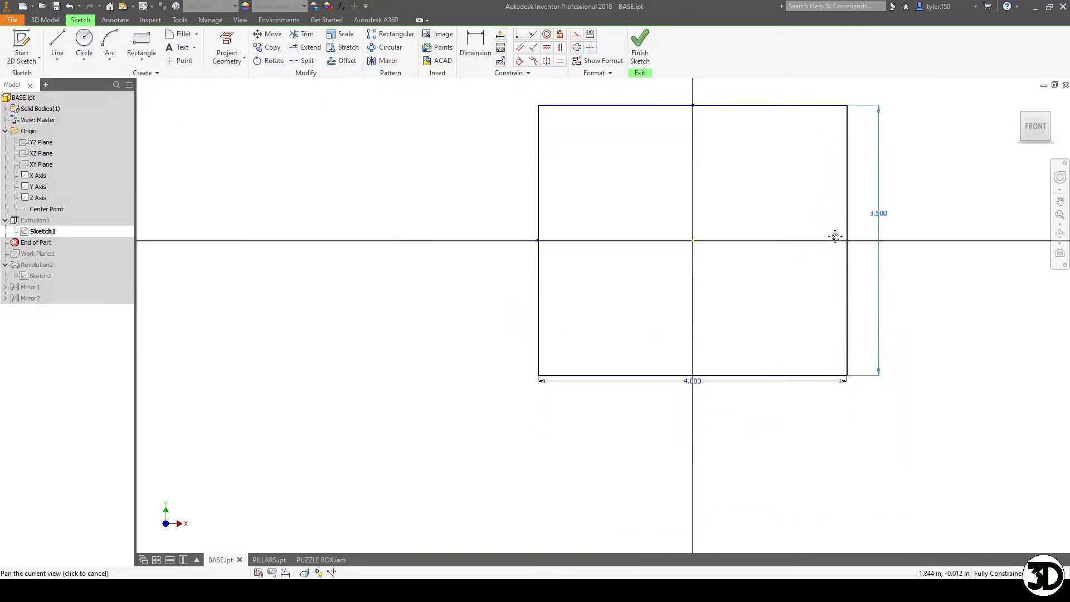
{"action": "scroll", "coordinate": [697, 392], "scroll_direction": "down", "scroll_amount": 2}
{"action": "left_click", "coordinate": [639, 46]}
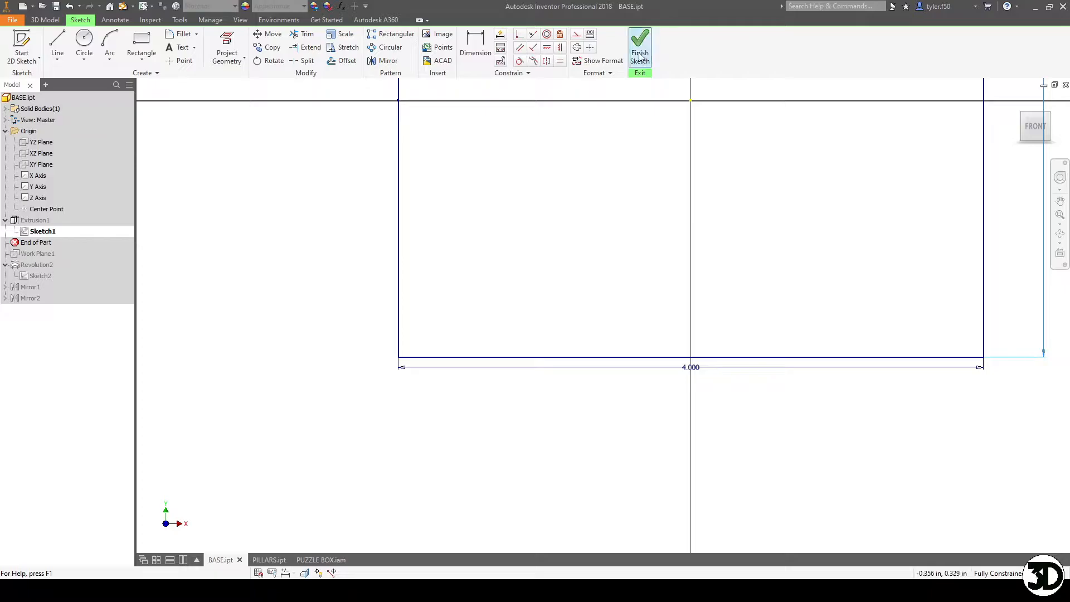
{"action": "middle_click_drag", "start_coordinate": [500, 352], "coordinate": [534, 330], "text": "shift"}
Switch to PILLARS.ipt, examine the circle sketch behind Extrusion1, and look over the full pillar from the side.
{"action": "left_click", "coordinate": [273, 560]}
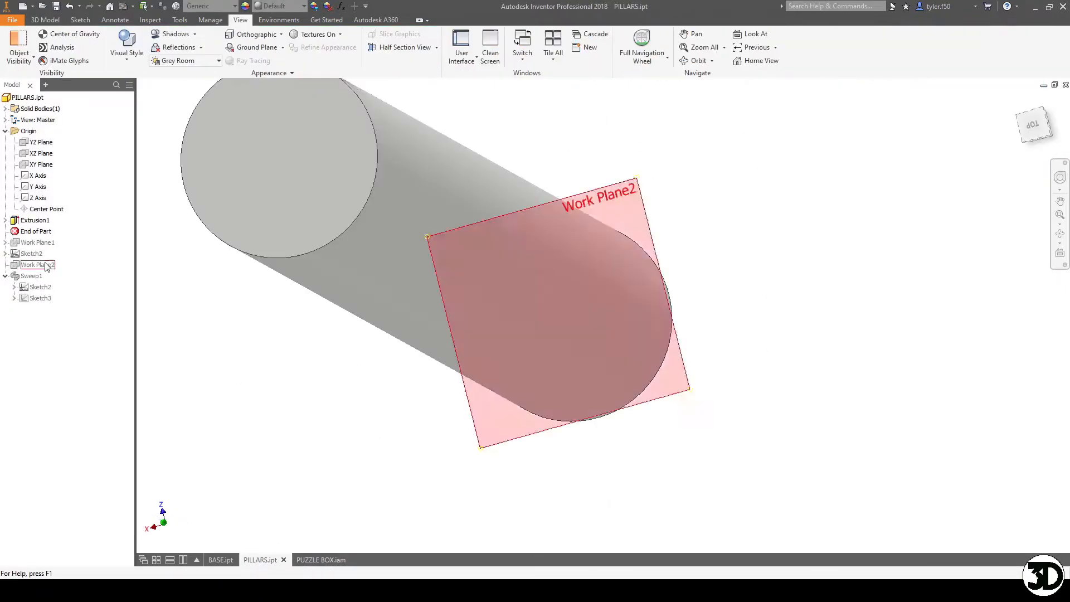
{"action": "right_click", "coordinate": [43, 220]}
{"action": "left_click", "coordinate": [83, 318]}
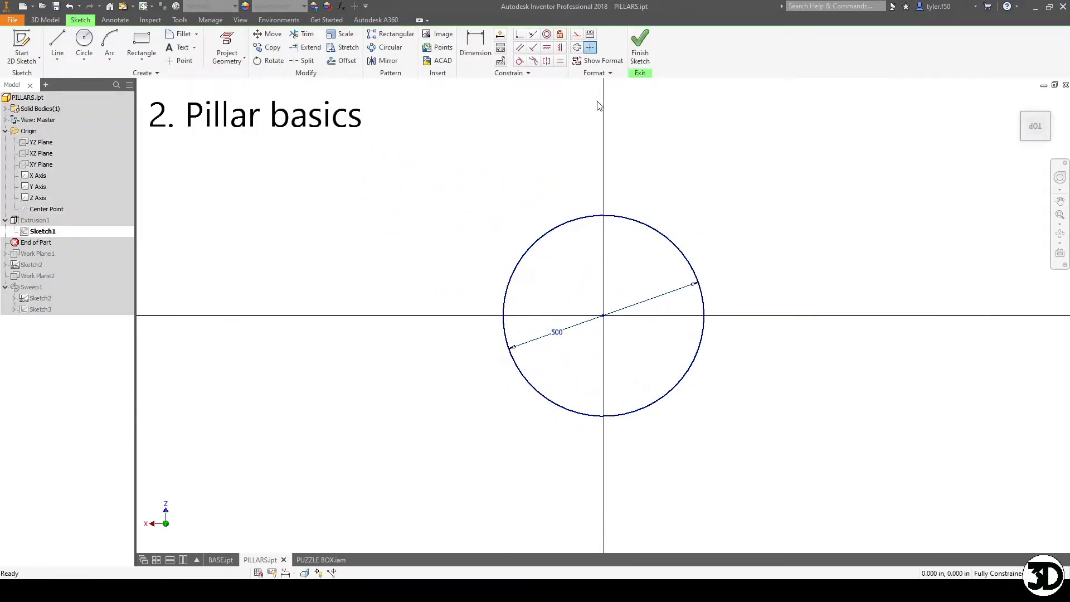
{"action": "left_click", "coordinate": [640, 47]}
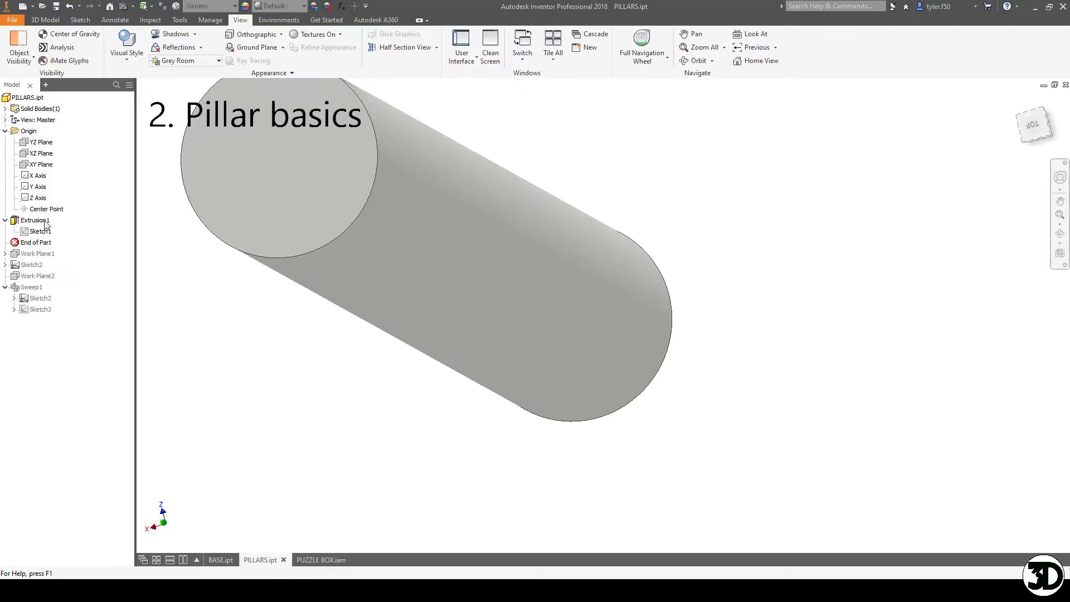
{"action": "right_click", "coordinate": [35, 221]}
{"action": "left_click", "coordinate": [64, 320]}
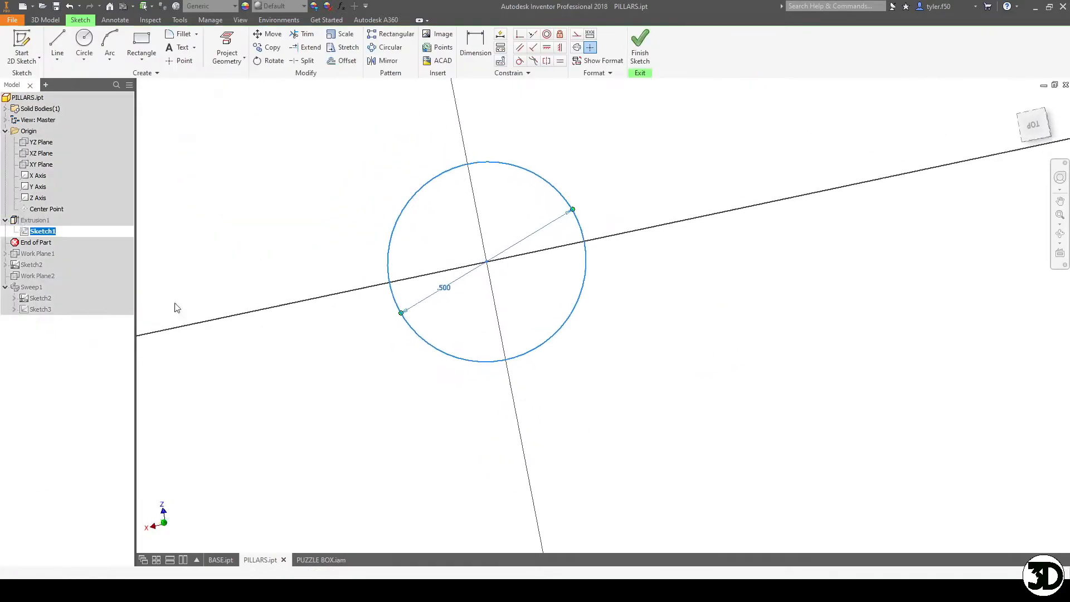
{"action": "left_click", "coordinate": [640, 48]}
{"action": "right_click", "coordinate": [35, 242]}
{"action": "left_click", "coordinate": [331, 192]}
{"action": "middle_click_drag", "start_coordinate": [331, 192], "coordinate": [600, 175], "text": "shift"}
{"action": "middle_click_drag", "start_coordinate": [564, 293], "coordinate": [564, 330]}
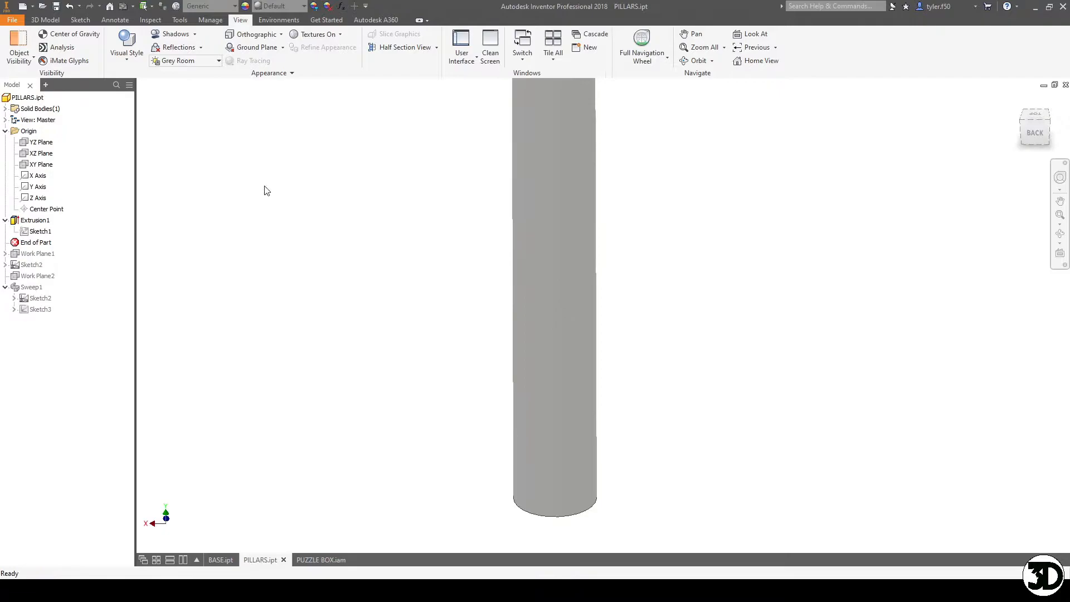
Roll the pillar's history forward past Work Plane1 and highlight that plane to check its position beside the cylinder.
{"action": "left_click_drag", "start_coordinate": [39, 257], "coordinate": [39, 257]}
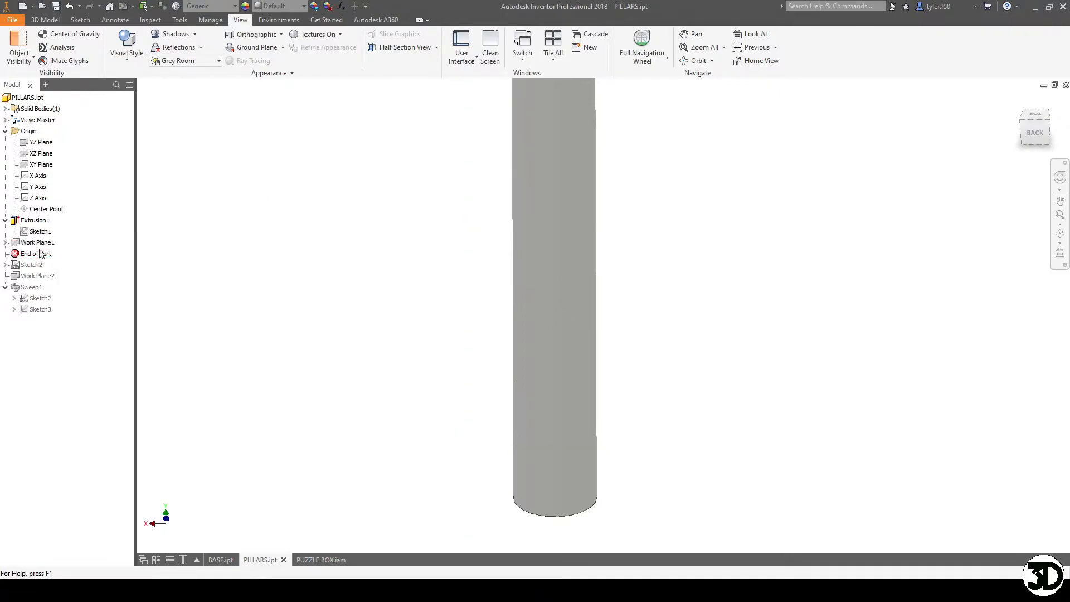
{"action": "left_click", "coordinate": [469, 225]}
{"action": "scroll", "coordinate": [447, 322], "scroll_direction": "down", "scroll_amount": 2}
{"action": "scroll", "coordinate": [487, 329], "scroll_direction": "down", "scroll_amount": 1}
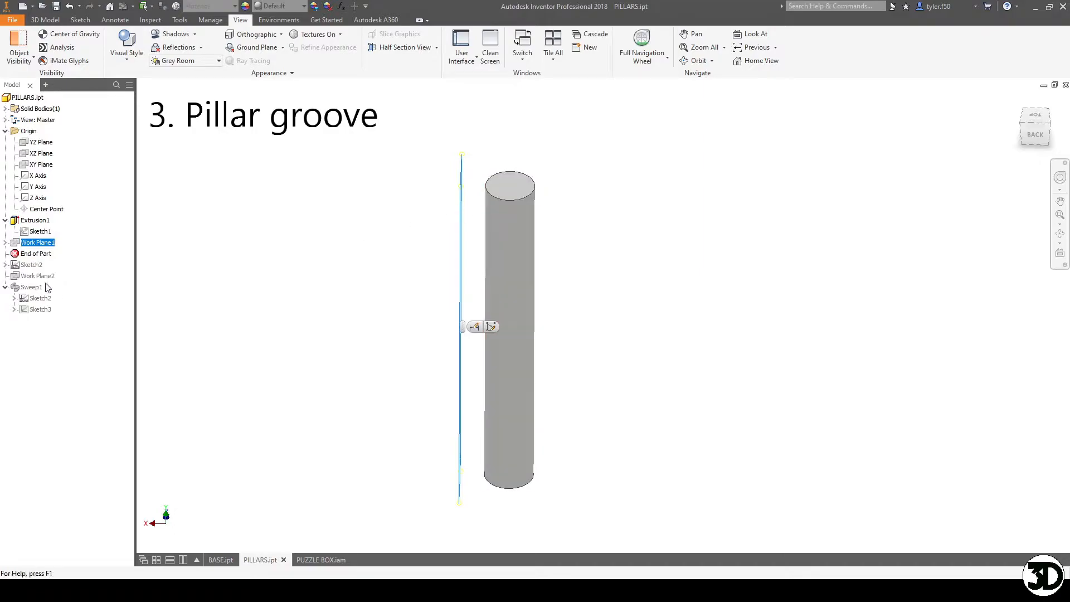
Roll the pillar's history forward past Sketch2 and Work Plane2, and highlight Work Plane2 near the pillar's lower end.
{"action": "left_click_drag", "start_coordinate": [35, 253], "coordinate": [41, 278]}
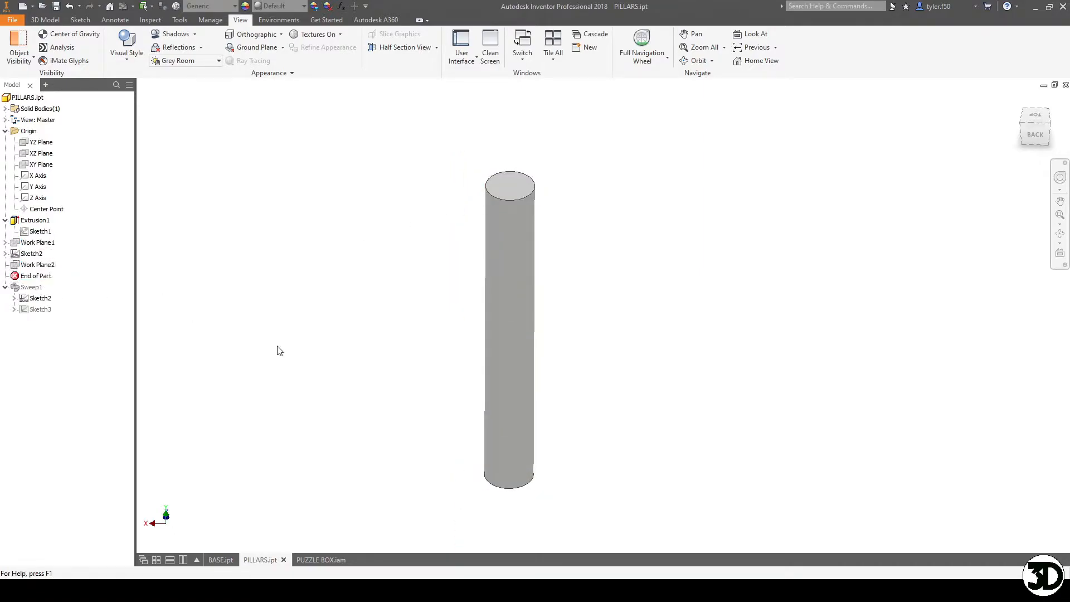
{"action": "left_click", "coordinate": [35, 268]}
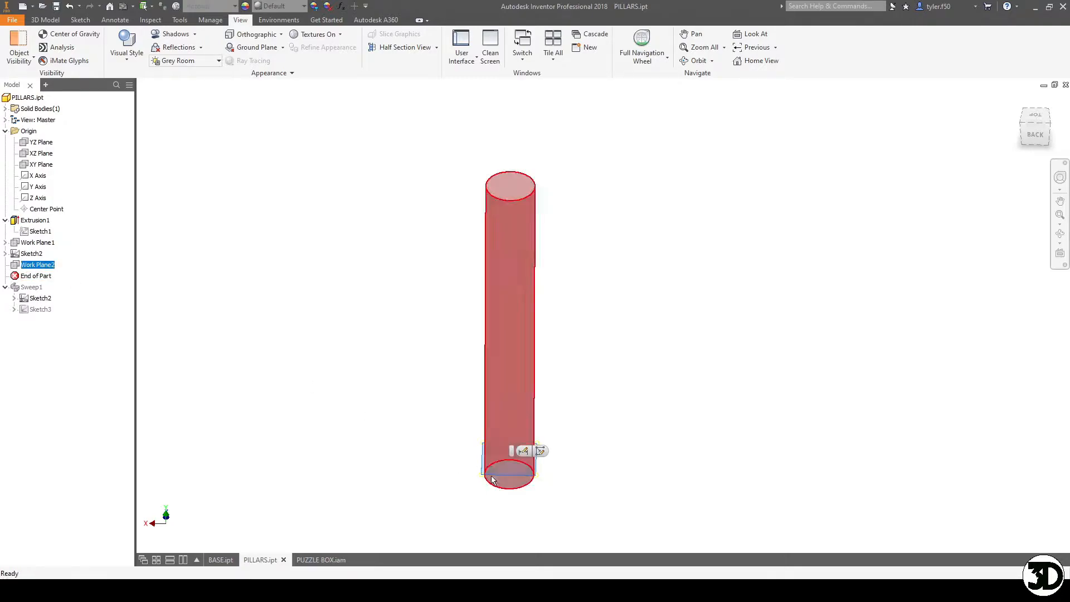
{"action": "left_click", "coordinate": [586, 288]}
{"action": "middle_click_drag", "start_coordinate": [576, 386], "coordinate": [585, 334], "text": "shift"}
Restore Sweep1 in the pillar's history and examine the dimensions of its triangular profile, Sketch2, closing the sketch when done.
{"action": "left_click", "coordinate": [226, 556]}
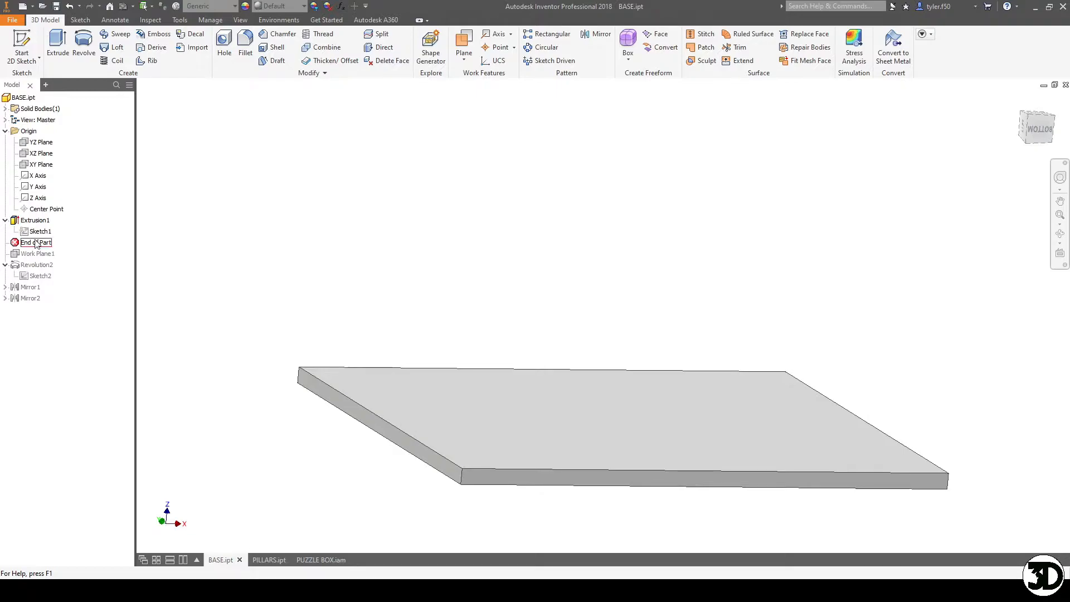
{"action": "left_click", "coordinate": [268, 559]}
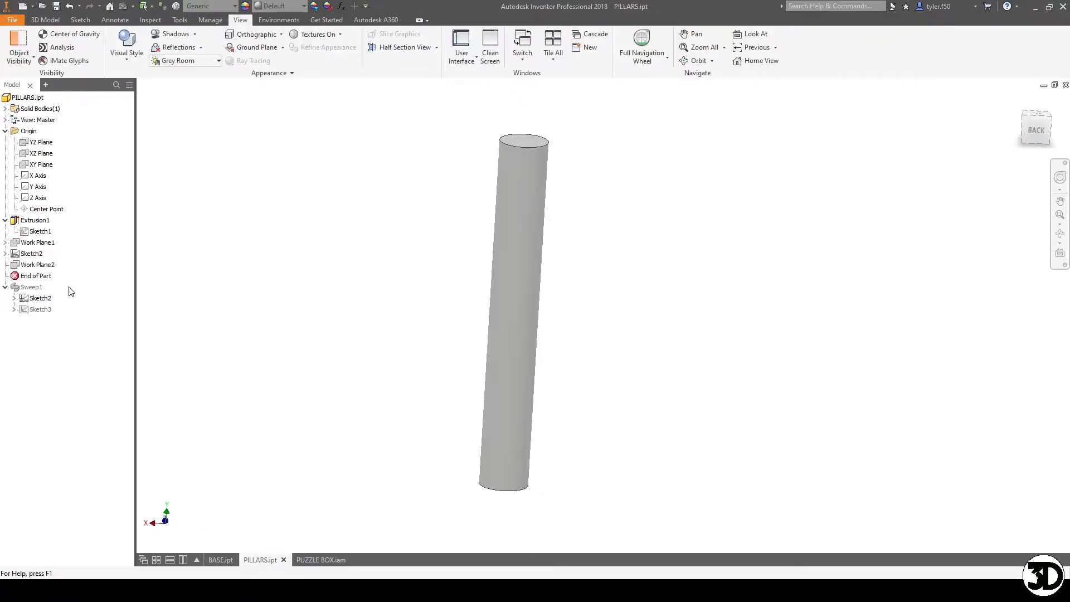
{"action": "left_click_drag", "start_coordinate": [46, 278], "coordinate": [44, 290]}
{"action": "right_click", "coordinate": [41, 287]}
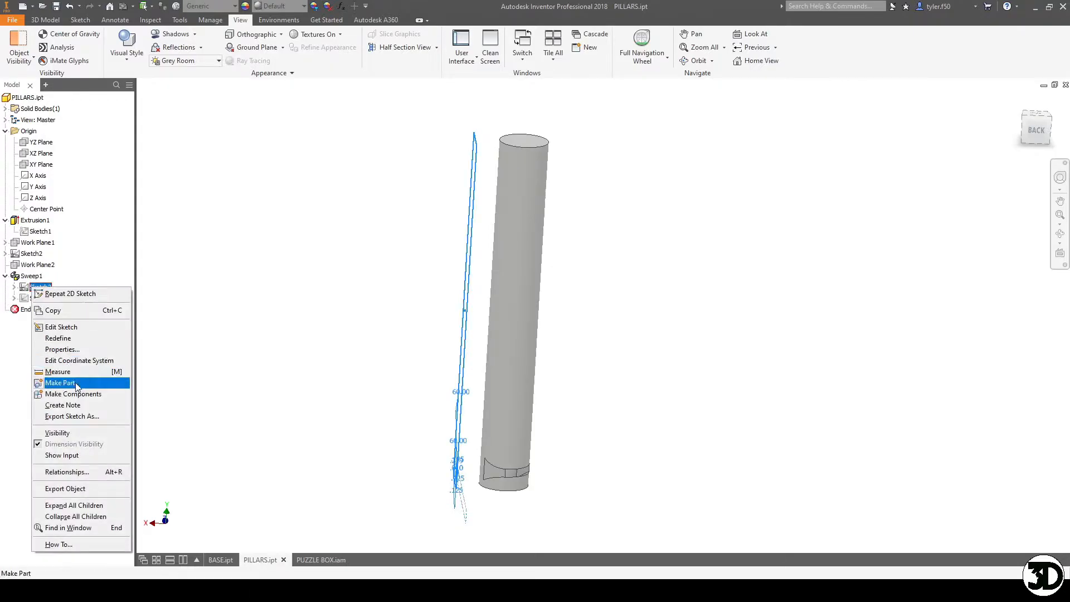
{"action": "left_click", "coordinate": [59, 338]}
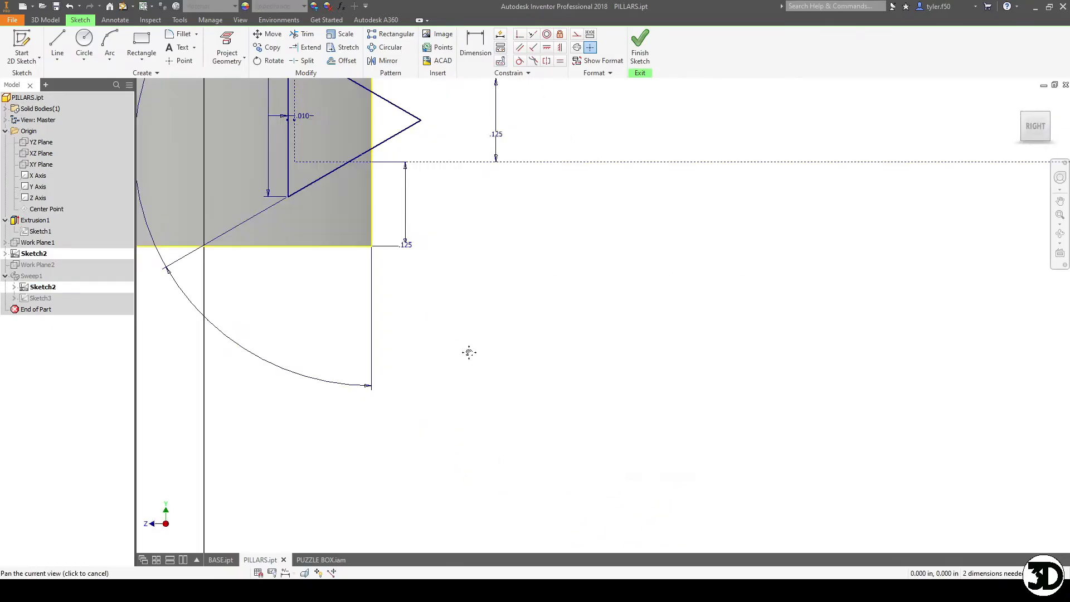
{"action": "middle_click_drag", "start_coordinate": [468, 352], "coordinate": [646, 526]}
{"action": "middle_click_drag", "start_coordinate": [560, 357], "coordinate": [522, 343]}
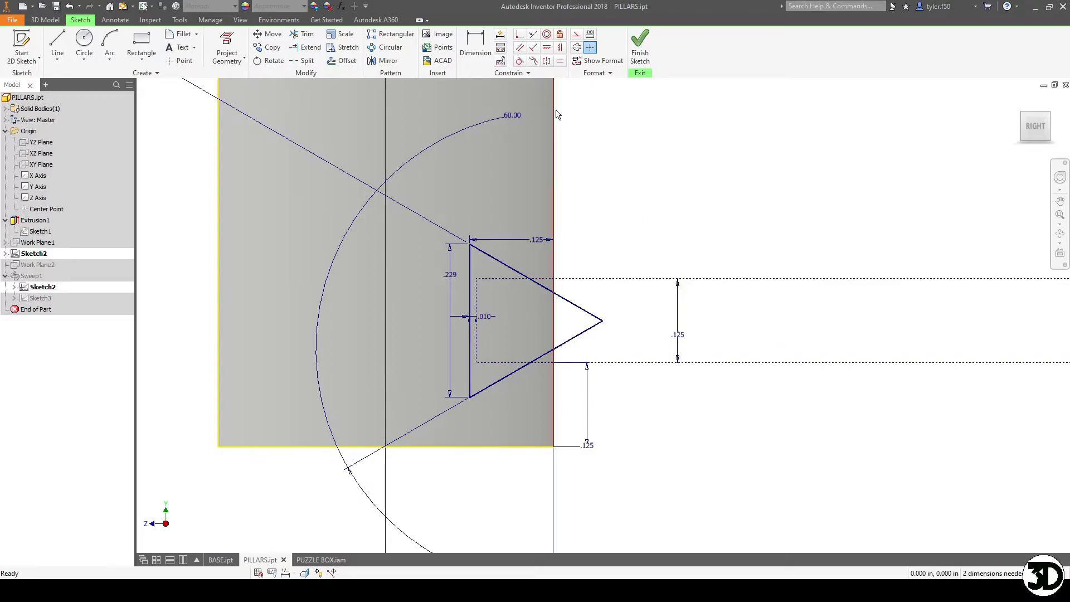
{"action": "left_click", "coordinate": [636, 53]}
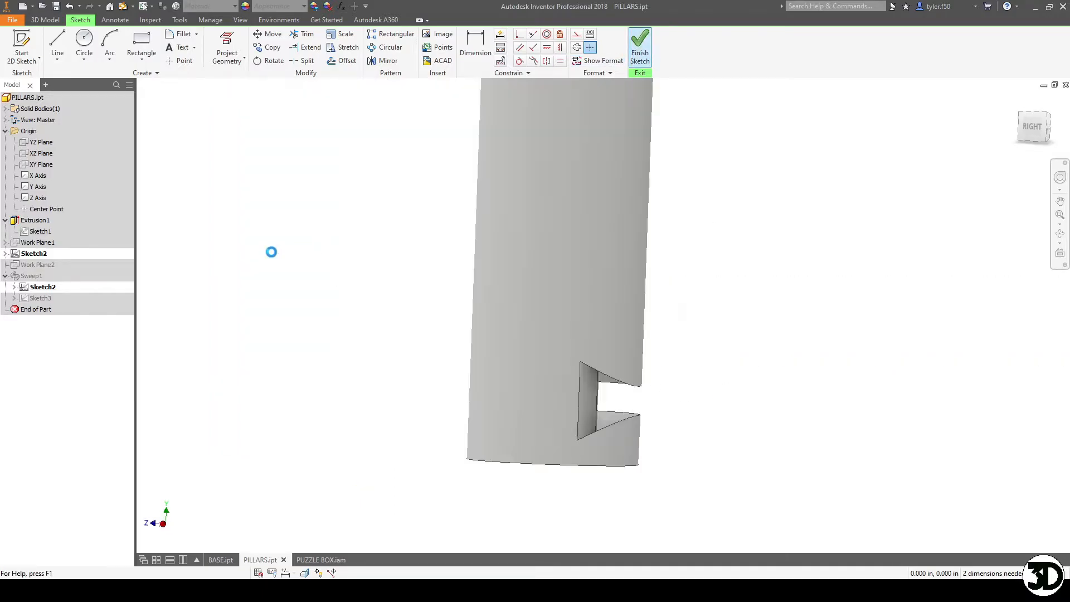
Open Sweep1's path, Sketch3, with sliced graphics to examine its line and arc, and finish the sketch.
{"action": "right_click", "coordinate": [38, 298]}
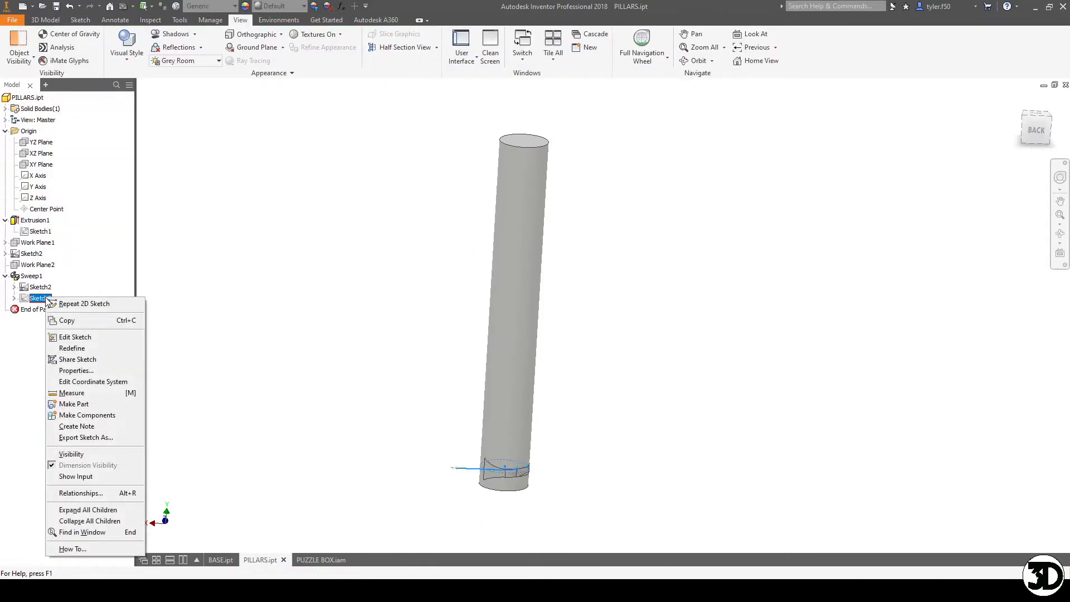
{"action": "left_click", "coordinate": [76, 337]}
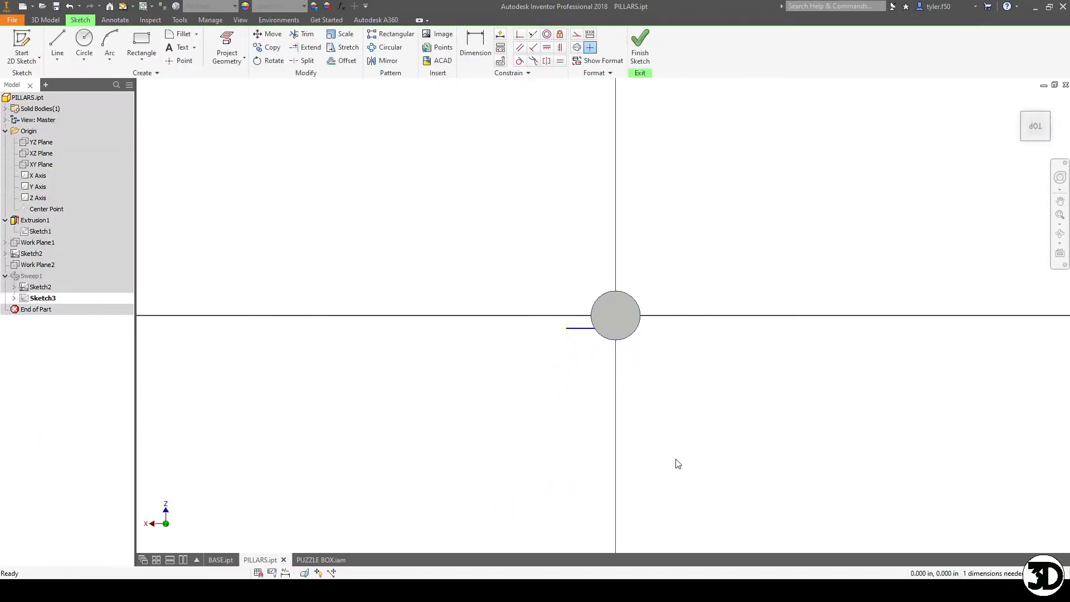
{"action": "scroll", "coordinate": [633, 358], "scroll_direction": "up", "scroll_amount": 5}
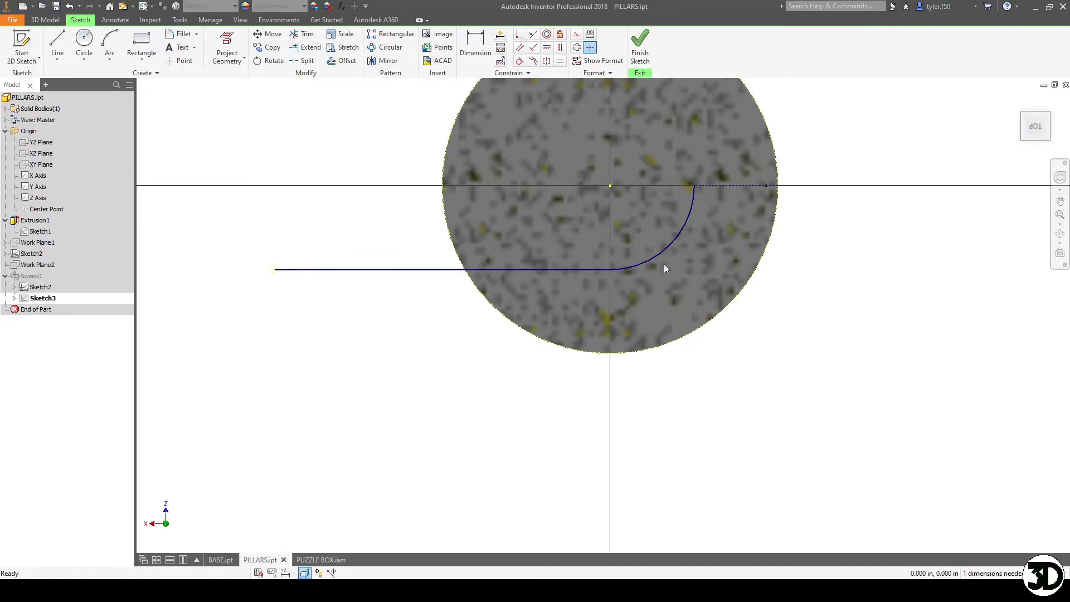
{"action": "left_click", "coordinate": [639, 50]}
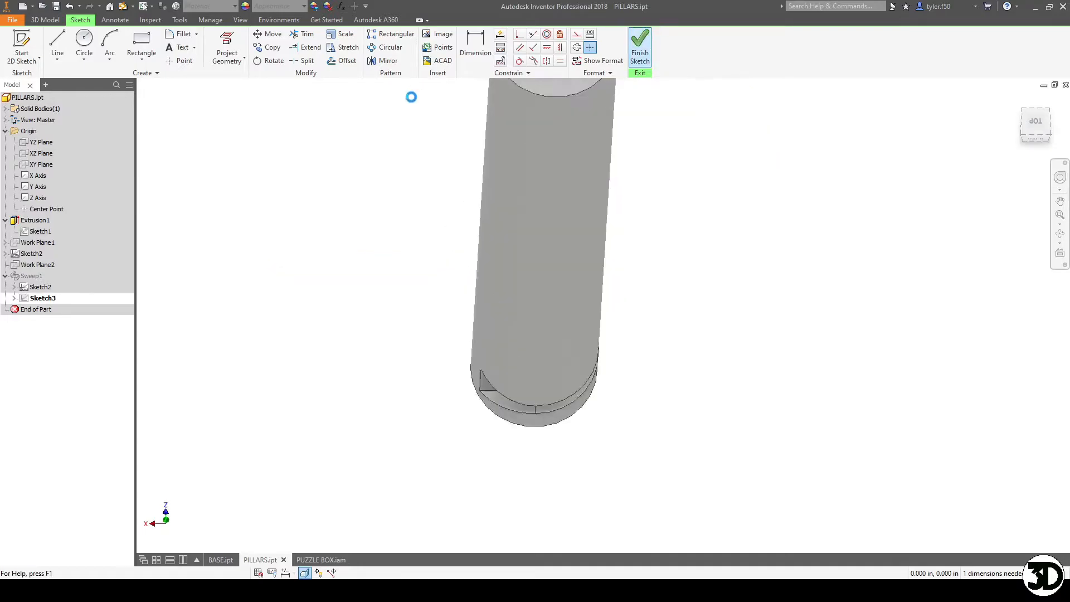
Apply a half section view to the pillar at Work Plane2 and examine the swept groove from above.
{"action": "left_click", "coordinate": [240, 19]}
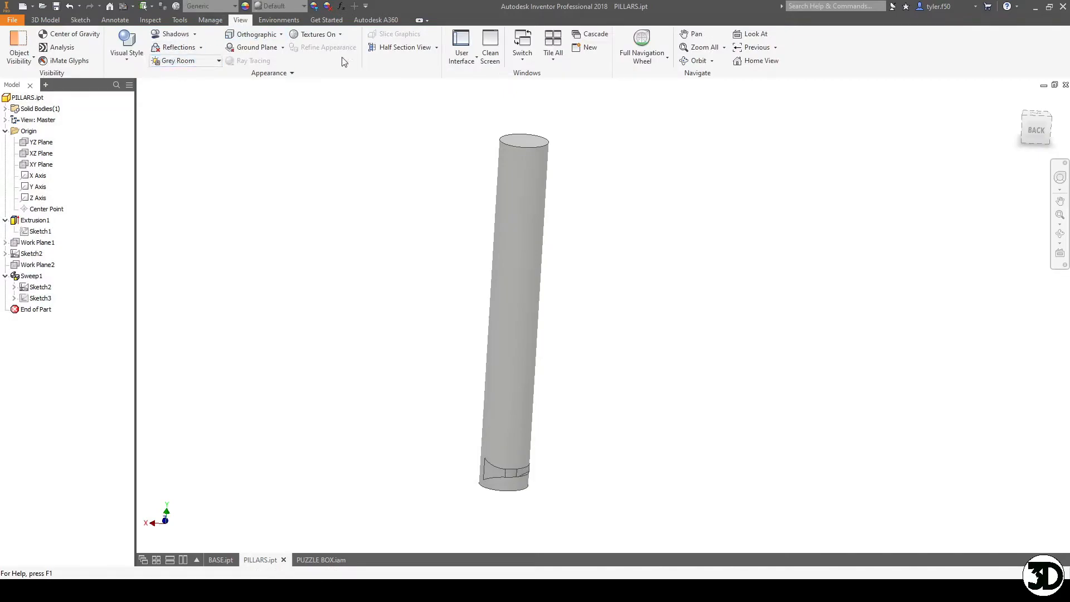
{"action": "left_click", "coordinate": [381, 49]}
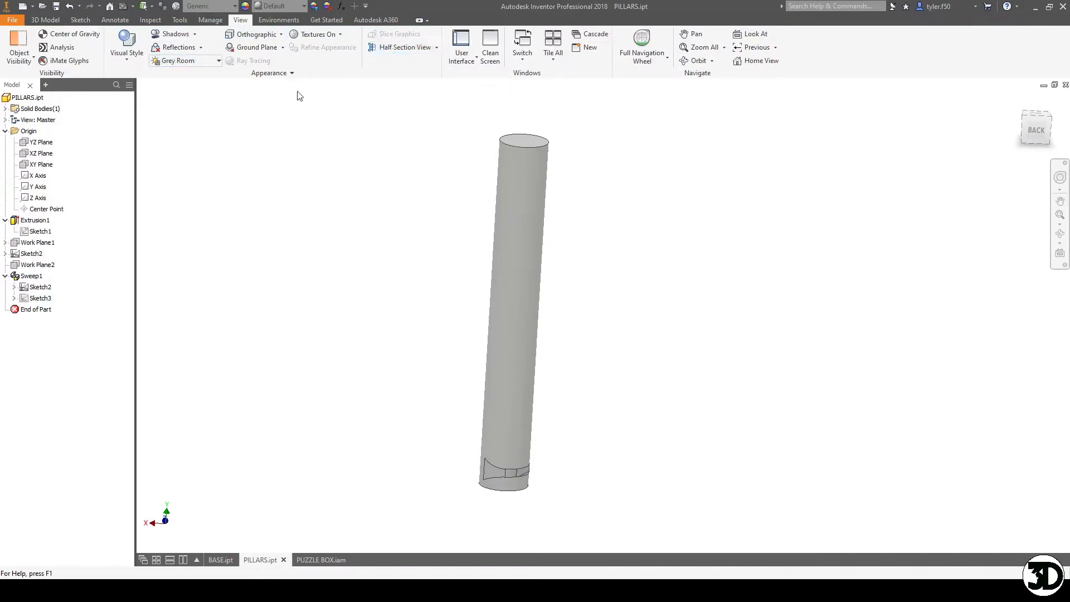
{"action": "left_click", "coordinate": [37, 265]}
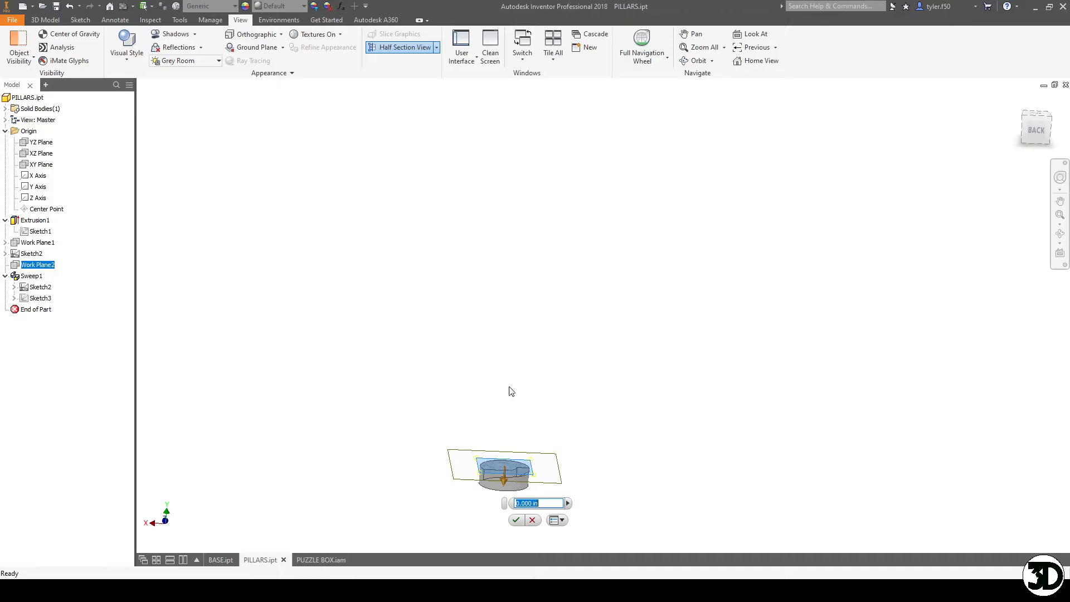
{"action": "key", "text": "Escape"}
{"action": "middle_click_drag", "start_coordinate": [626, 329], "coordinate": [630, 426], "text": "shift"}
{"action": "scroll", "coordinate": [519, 441], "scroll_direction": "down", "scroll_amount": 5}
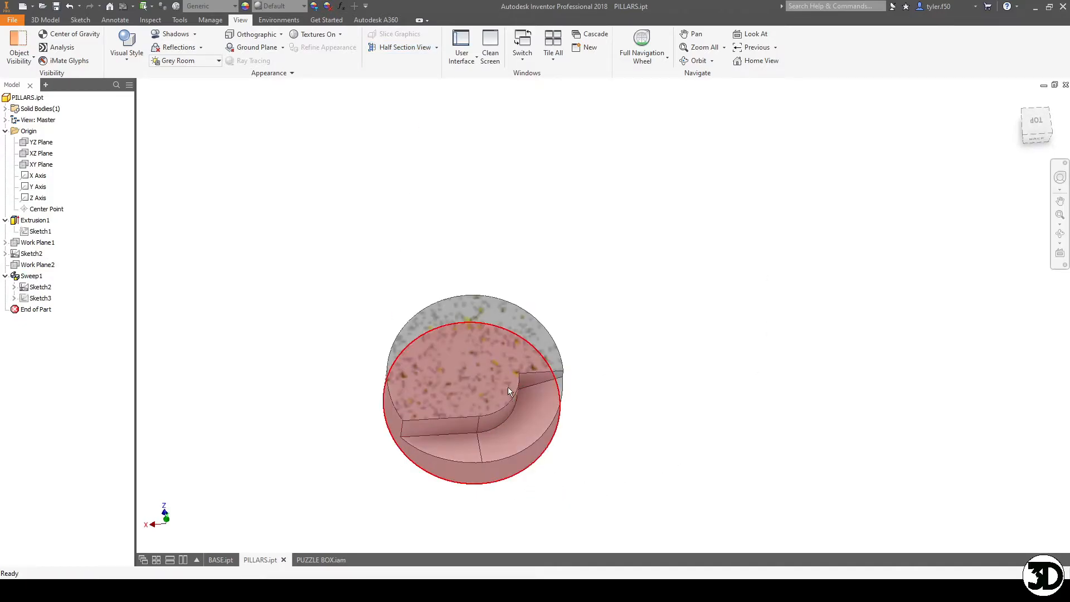
{"action": "middle_click_drag", "start_coordinate": [608, 378], "coordinate": [637, 289], "text": "shift"}
{"action": "mouse_move", "coordinate": [639, 359]}
{"action": "middle_mouse_down", "text": "shift"}
{"action": "mouse_move", "coordinate": [629, 366]}
{"action": "mouse_move", "coordinate": [622, 353]}
{"action": "middle_mouse_up", "text": "shift"}
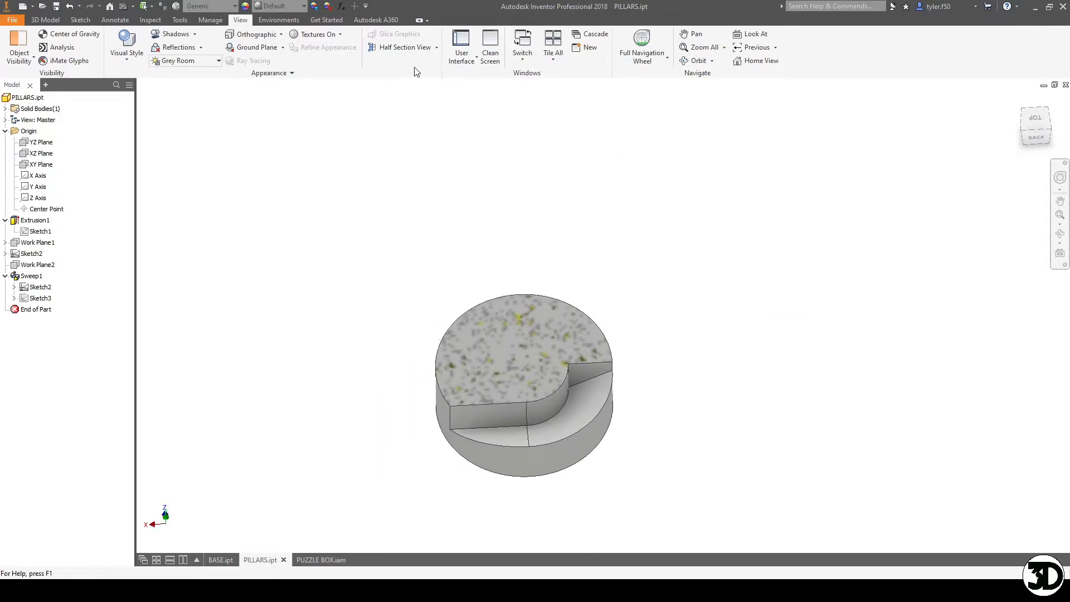
End the section view and examine the groove around the outside of the whole pillar's lower end.
{"action": "left_click", "coordinate": [438, 49]}
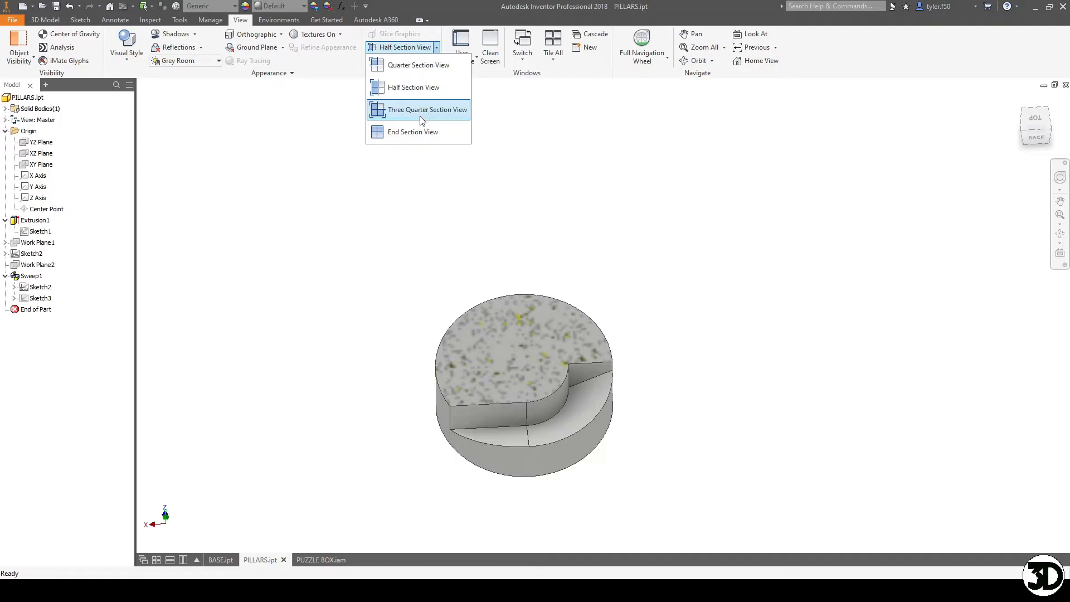
{"action": "left_click", "coordinate": [418, 132]}
{"action": "middle_click_drag", "start_coordinate": [615, 429], "coordinate": [694, 374], "text": "shift"}
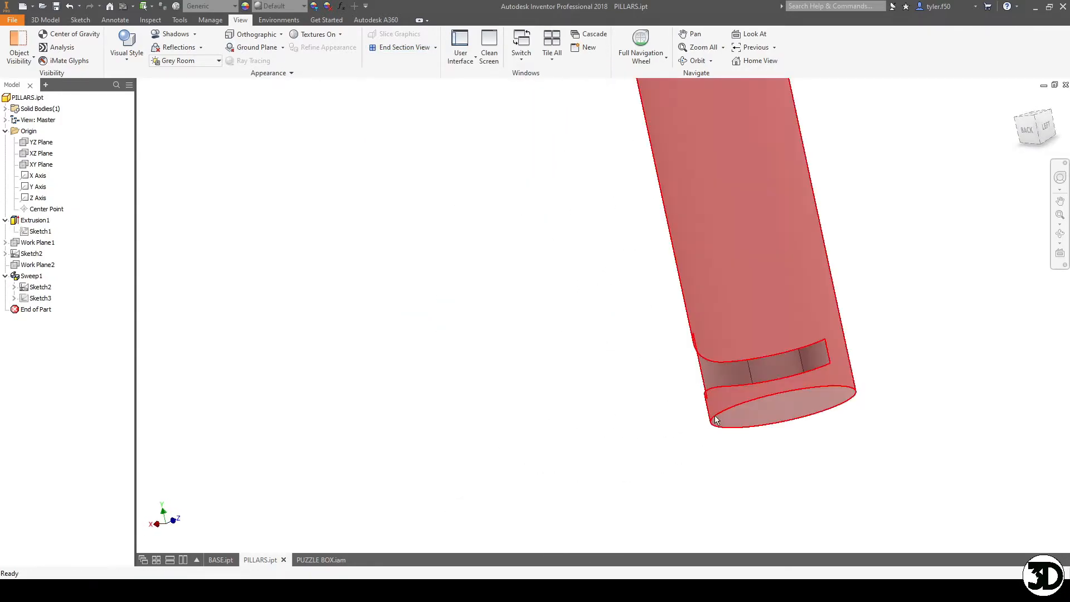
{"action": "middle_click", "coordinate": [683, 376], "text": "shift"}
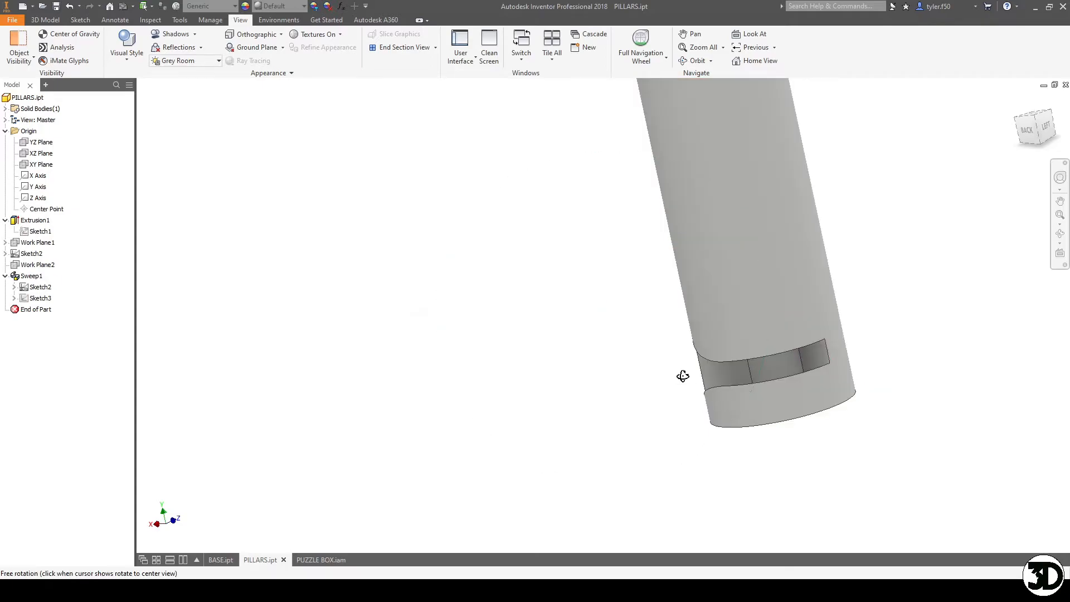
{"action": "middle_click_drag", "start_coordinate": [683, 376], "coordinate": [736, 370], "text": "shift"}
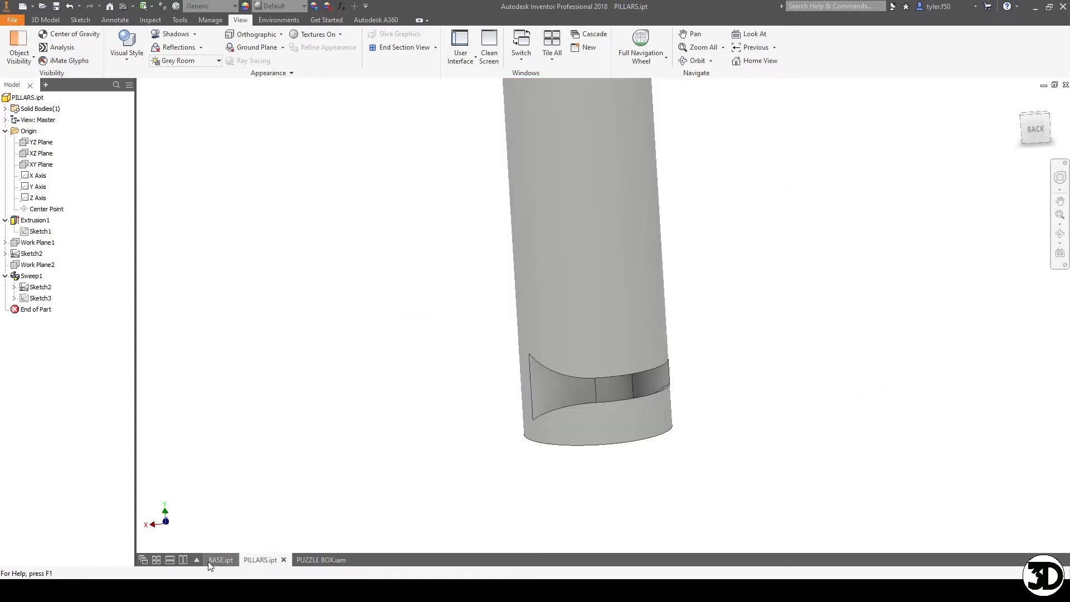
Switch to BASE.ipt and restore Work Plane1 and Revolution2 by moving the End of Part marker below them.
{"action": "mouse_move", "coordinate": [209, 564]}
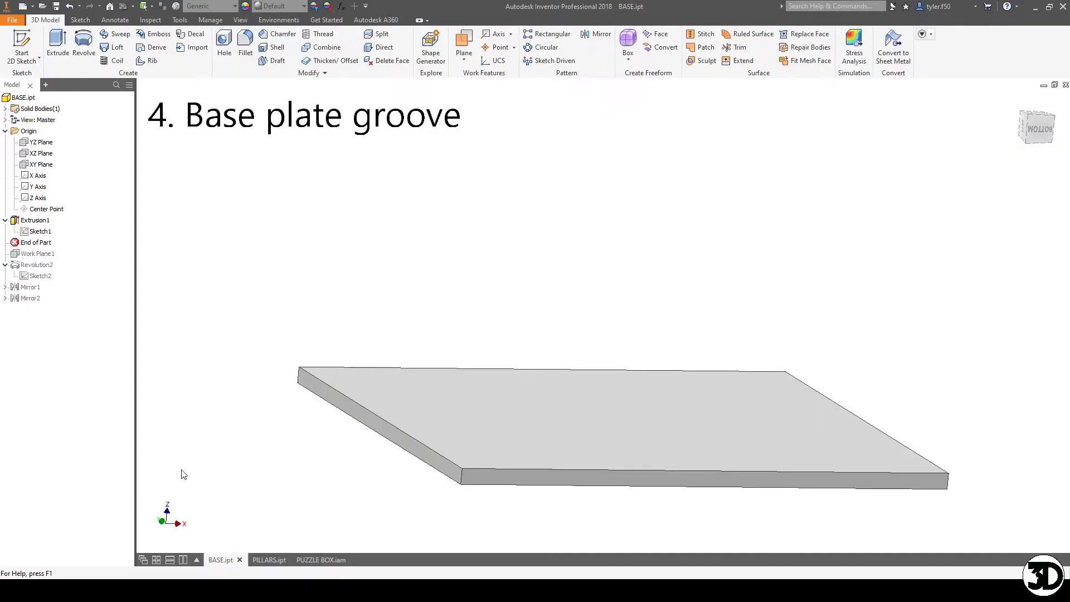
{"action": "left_click_drag", "start_coordinate": [45, 247], "coordinate": [45, 255]}
{"action": "left_click", "coordinate": [37, 242]}
{"action": "middle_click_drag", "start_coordinate": [525, 516], "coordinate": [473, 460], "text": "shift"}
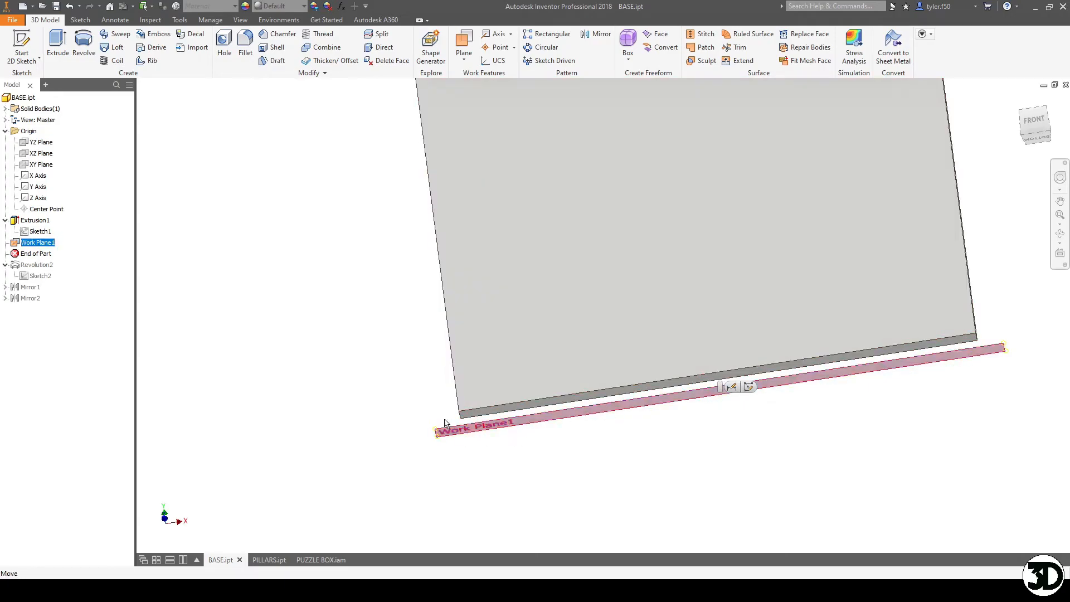
{"action": "left_click_drag", "start_coordinate": [47, 256], "coordinate": [49, 278]}
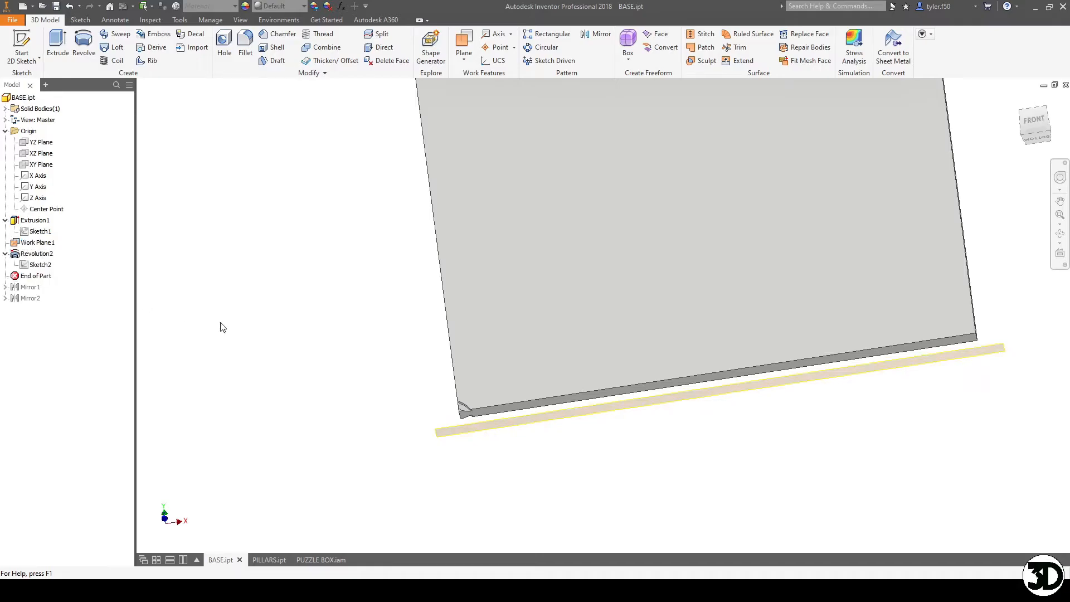
Open Revolution2's Sketch2 for editing and examine the triangular cut profile, its dimensions and the revolve centreline at the plate corner.
{"action": "right_click", "coordinate": [35, 265]}
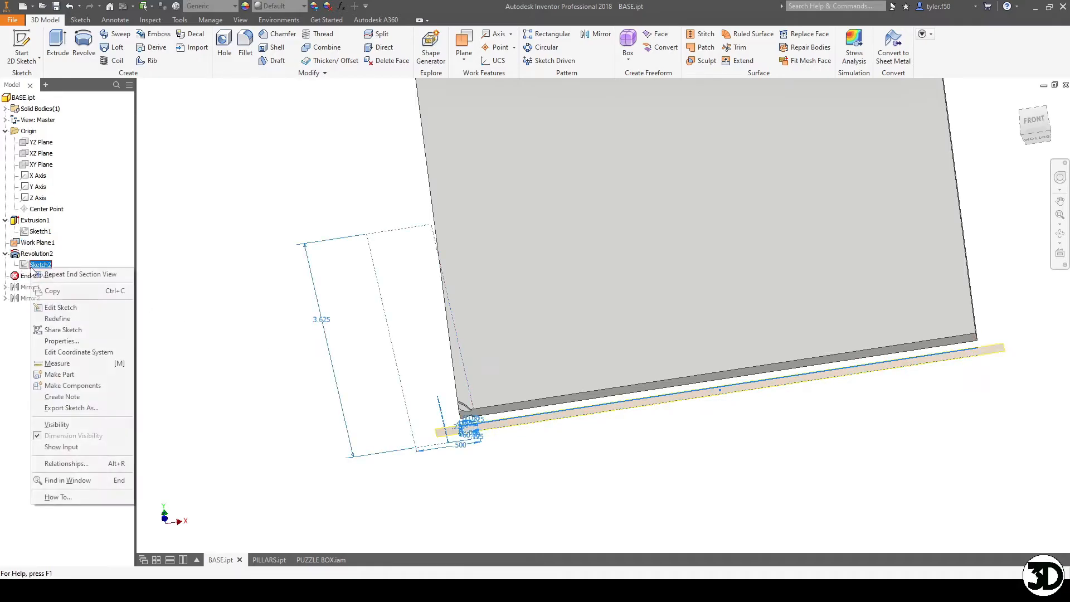
{"action": "left_click", "coordinate": [61, 310]}
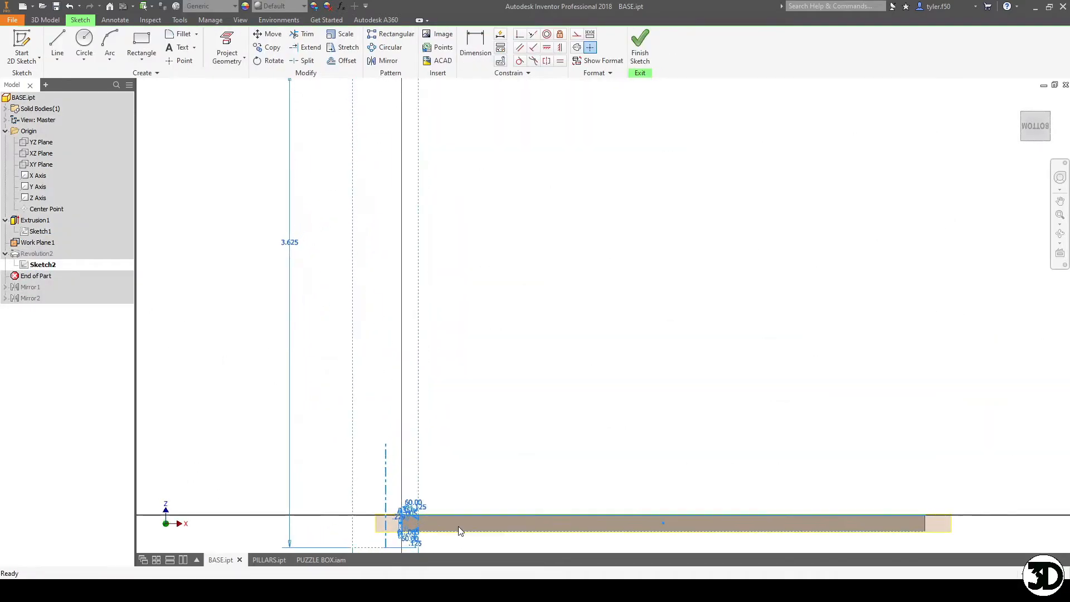
{"action": "middle_click_drag", "start_coordinate": [460, 528], "coordinate": [492, 345]}
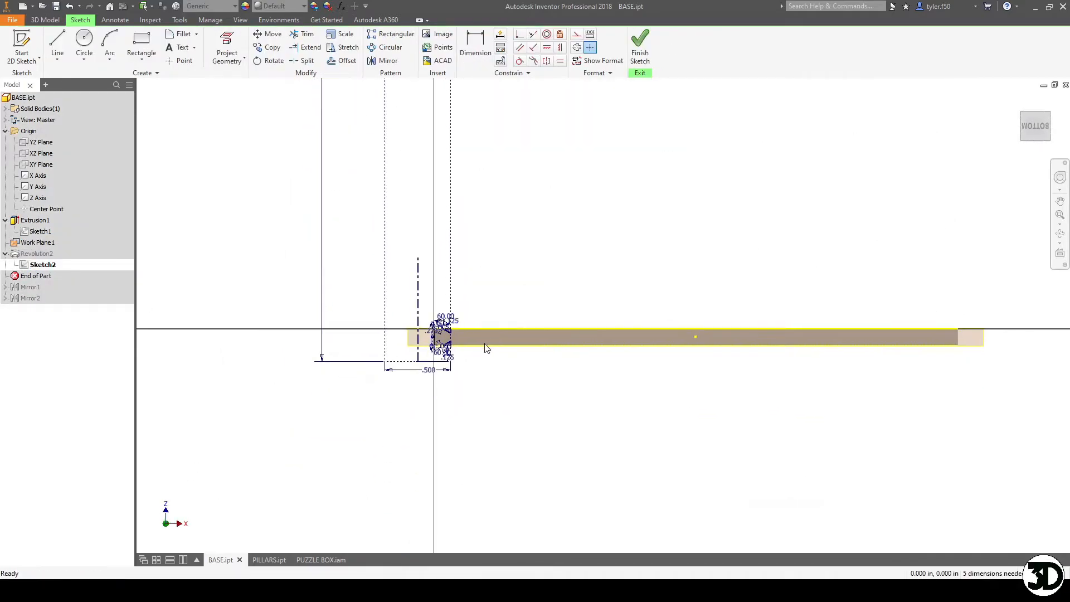
{"action": "scroll", "coordinate": [471, 346], "scroll_direction": "down", "scroll_amount": 4}
{"action": "middle_click_drag", "start_coordinate": [435, 436], "coordinate": [441, 456]}
{"action": "scroll", "coordinate": [362, 258], "scroll_direction": "up", "scroll_amount": 8}
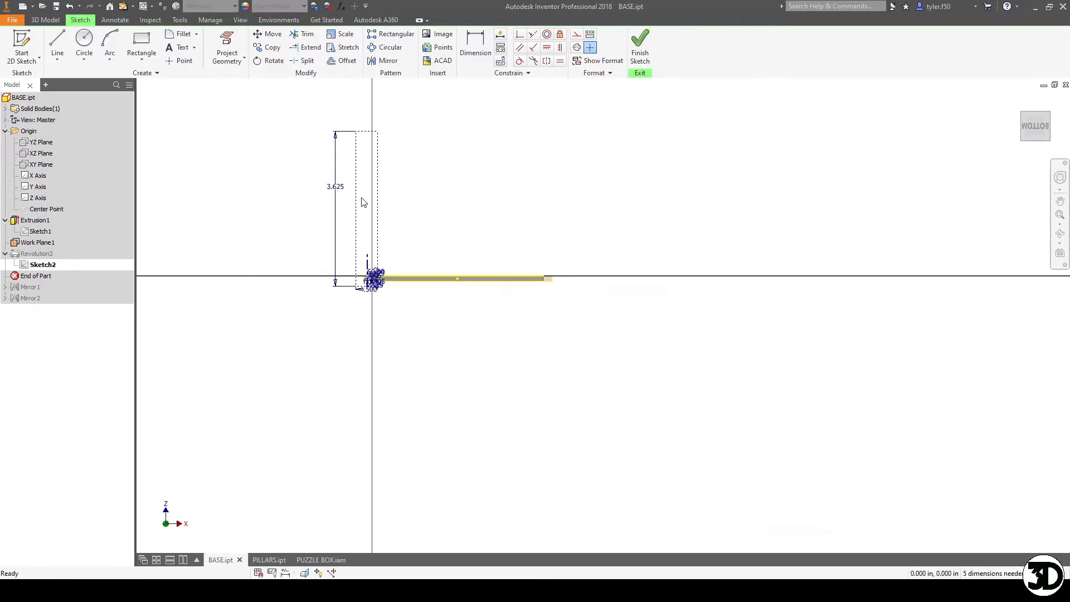
{"action": "scroll", "coordinate": [357, 266], "scroll_direction": "down", "scroll_amount": 10}
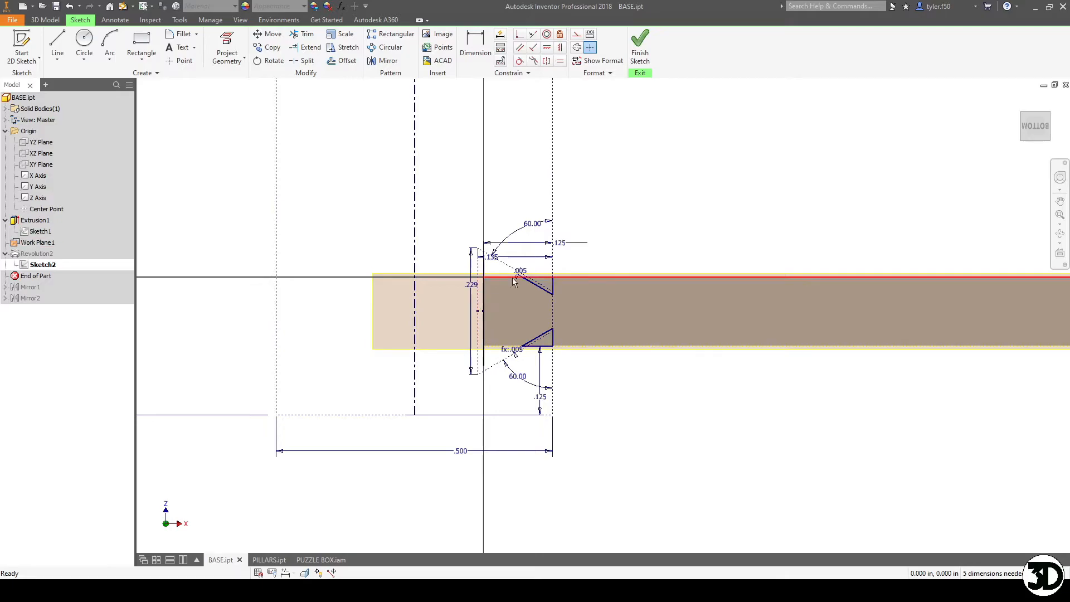
{"action": "scroll", "coordinate": [486, 266], "scroll_direction": "down", "scroll_amount": 4}
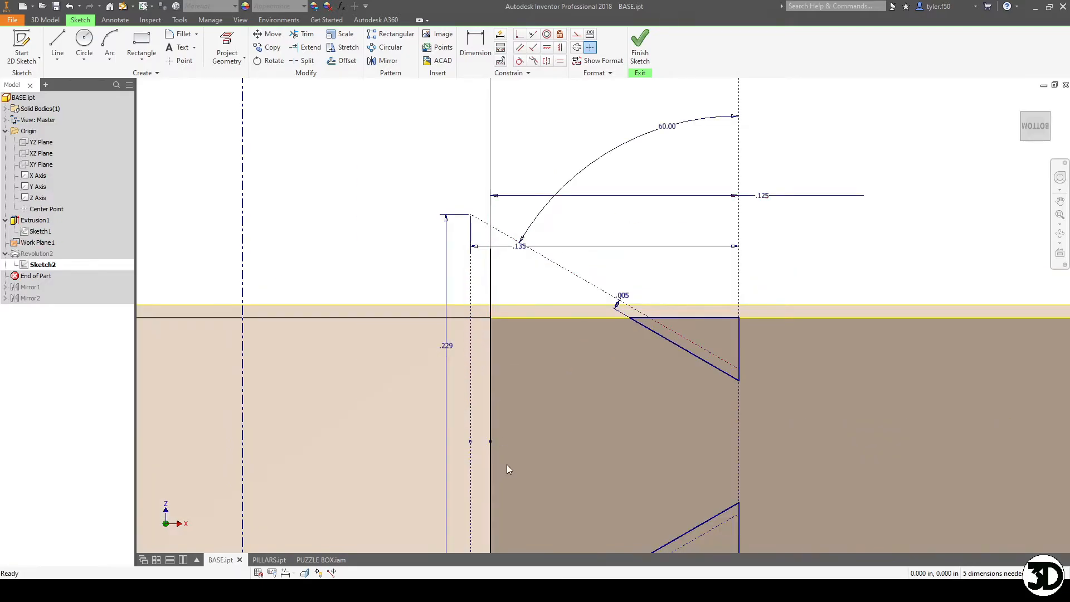
{"action": "scroll", "coordinate": [427, 295], "scroll_direction": "up", "scroll_amount": 2}
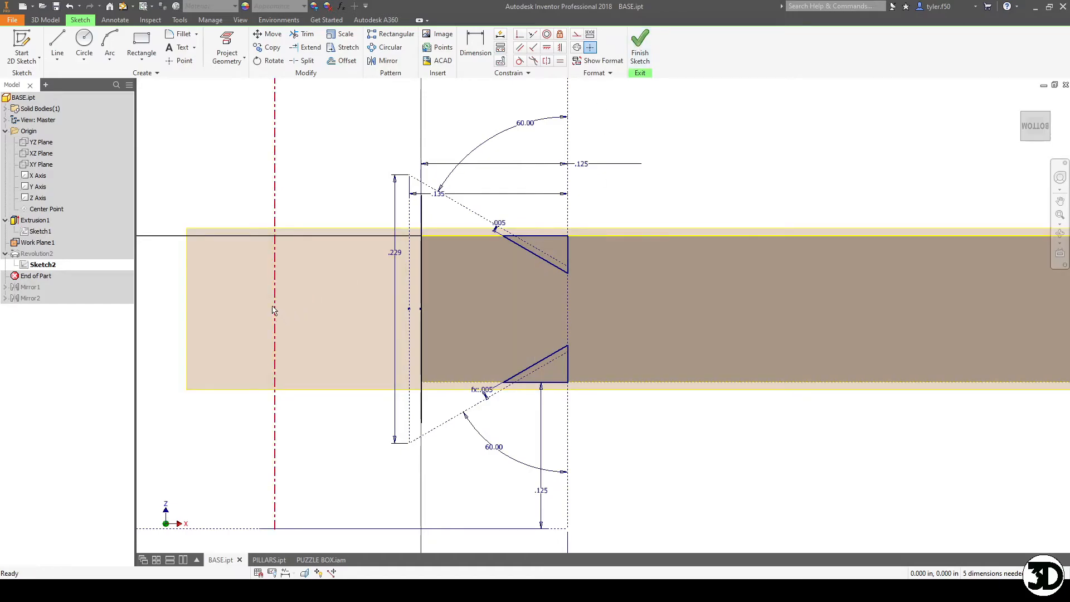
{"action": "scroll", "coordinate": [277, 307], "scroll_direction": "down", "scroll_amount": 3}
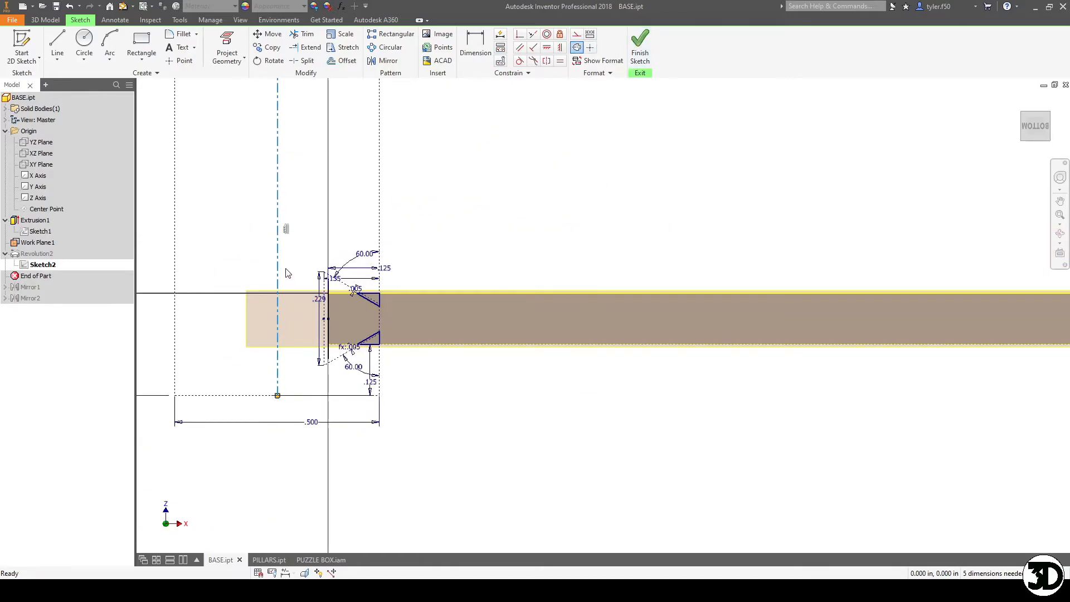
Finish Sketch2 after viewing its centreline in 3D, and examine the revolved cut at the base plate's corner.
{"action": "middle_click_drag", "start_coordinate": [539, 298], "coordinate": [418, 98], "text": "shift"}
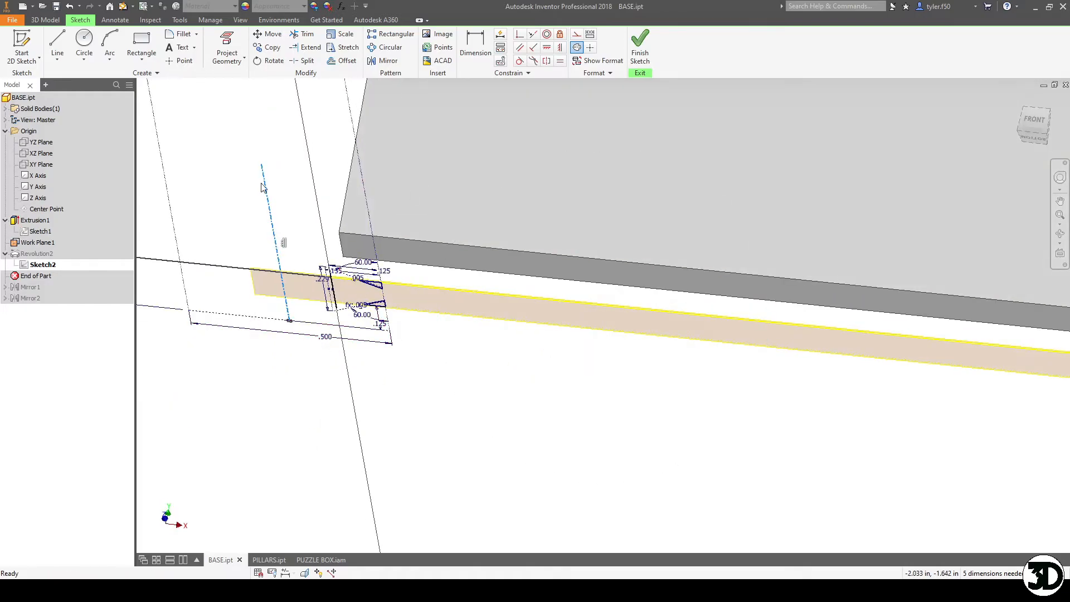
{"action": "left_click", "coordinate": [640, 49]}
{"action": "middle_click_drag", "start_coordinate": [331, 252], "coordinate": [402, 292], "text": "shift"}
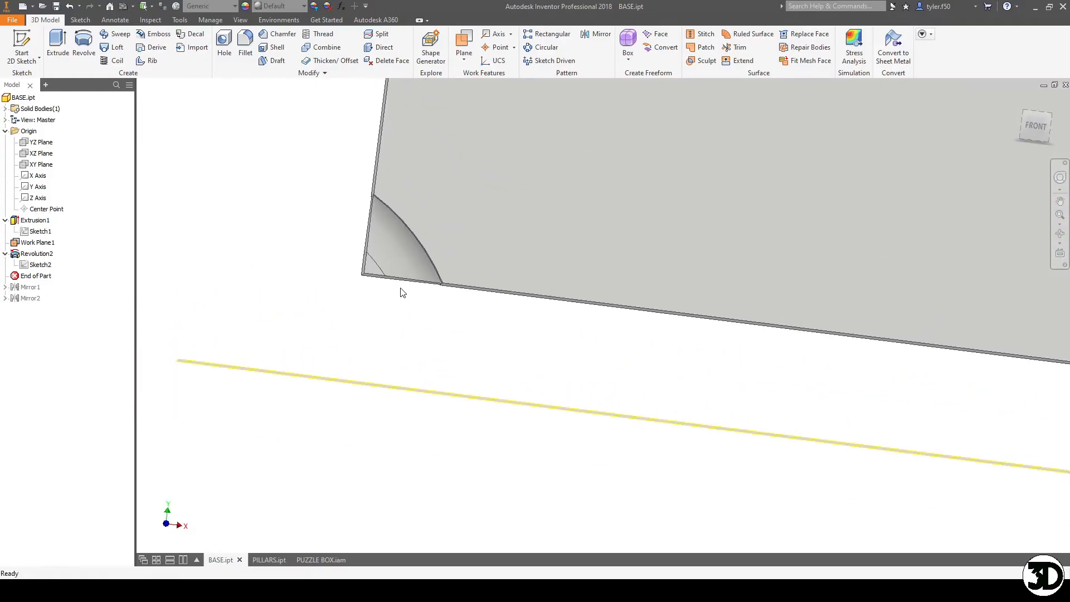
{"action": "scroll", "coordinate": [785, 402], "scroll_direction": "down", "scroll_amount": 3}
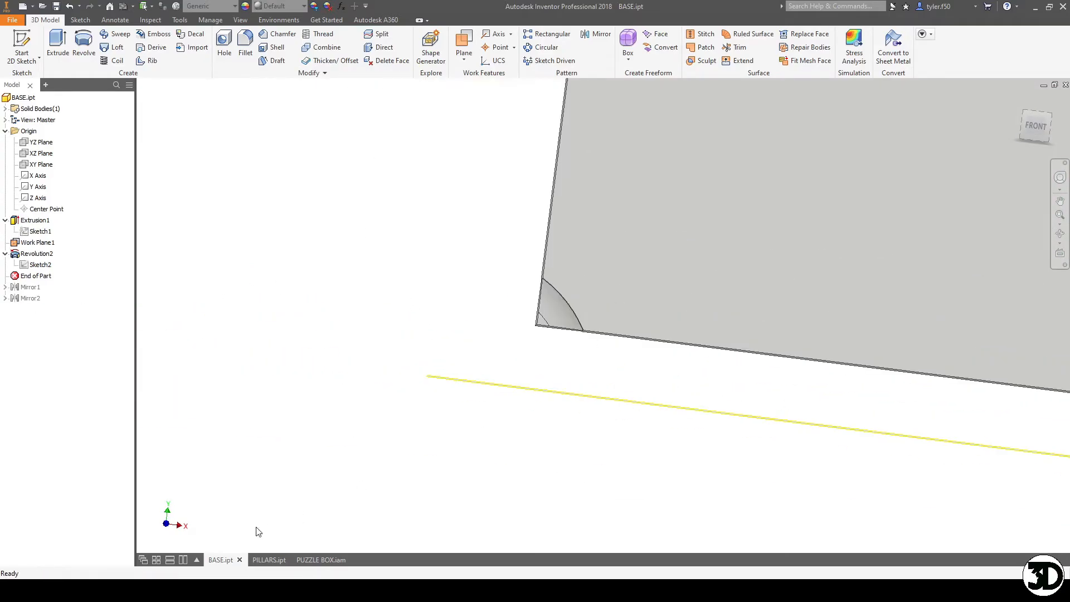
Restore Mirror1 and Mirror2 by moving the End of Part marker below them, and view the cuts at the plate's other corners.
{"action": "left_click_drag", "start_coordinate": [34, 296], "coordinate": [34, 297]}
{"action": "scroll", "coordinate": [629, 354], "scroll_direction": "down", "scroll_amount": 6}
{"action": "mouse_move", "coordinate": [602, 315]}
{"action": "middle_mouse_down"}
{"action": "mouse_move", "coordinate": [446, 372]}
{"action": "mouse_move", "coordinate": [375, 373]}
{"action": "mouse_move", "coordinate": [658, 236]}
{"action": "mouse_move", "coordinate": [564, 320]}
{"action": "mouse_move", "coordinate": [528, 274]}
{"action": "mouse_move", "coordinate": [580, 241]}
{"action": "mouse_move", "coordinate": [600, 209]}
{"action": "middle_mouse_up"}
{"action": "scroll", "coordinate": [660, 233], "scroll_direction": "up", "scroll_amount": 3}
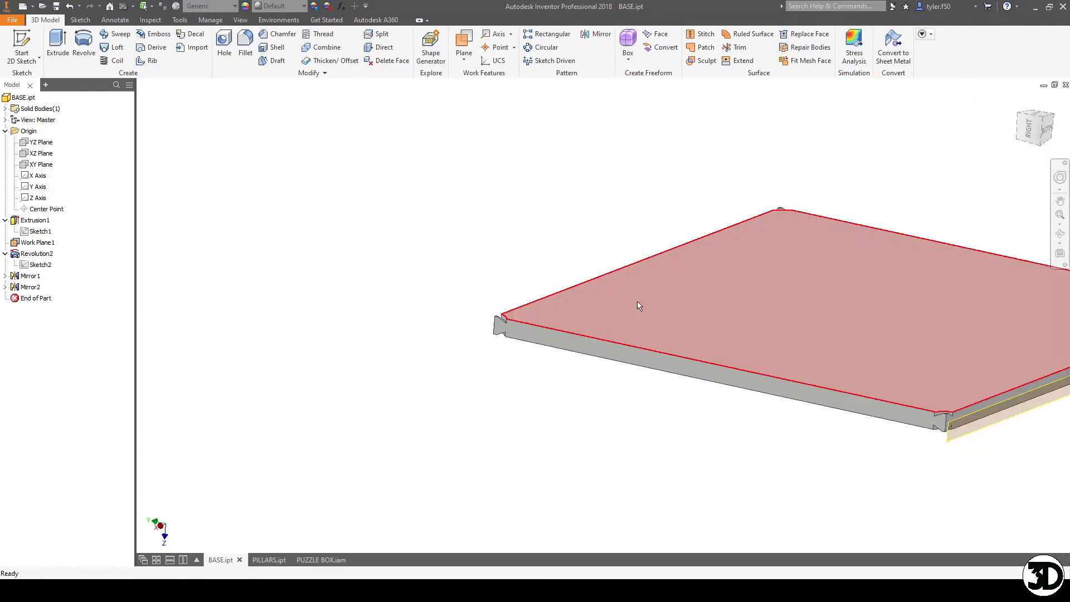
{"action": "middle_click_drag", "start_coordinate": [695, 301], "coordinate": [480, 312]}
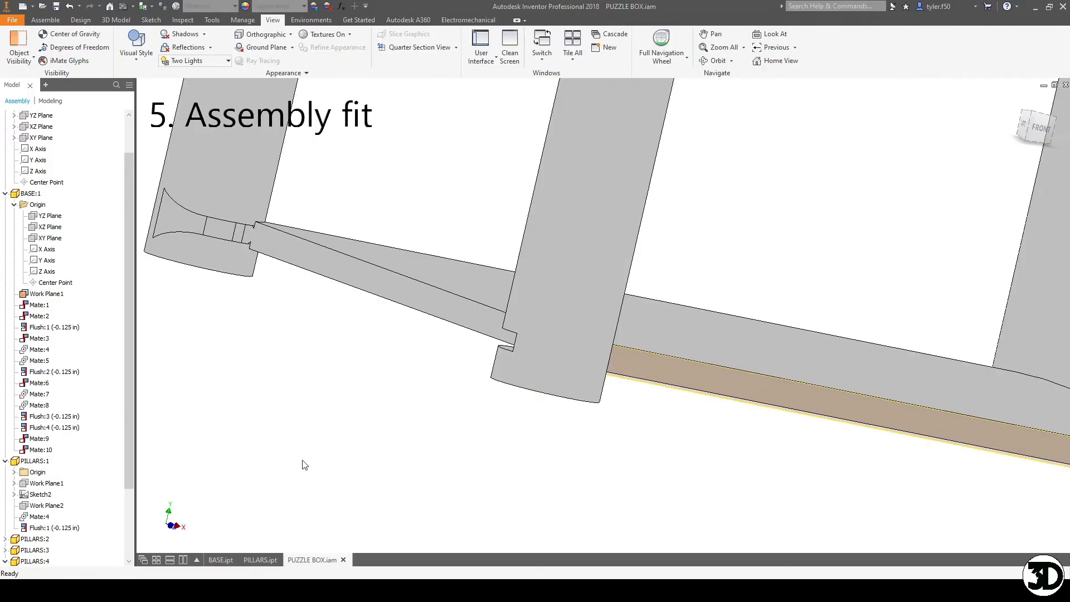
Examine in PUZZLE BOX.iam how the base plate's corners fit into the pillars' grooves from the front and back.
{"action": "left_click_drag", "start_coordinate": [301, 463], "coordinate": [644, 317]}
{"action": "middle_click_drag", "start_coordinate": [644, 317], "coordinate": [520, 378], "text": "shift"}
{"action": "scroll", "coordinate": [588, 391], "scroll_direction": "up", "scroll_amount": 5}
{"action": "middle_click_drag", "start_coordinate": [630, 422], "coordinate": [677, 432], "text": "shift"}
{"action": "scroll", "coordinate": [582, 426], "scroll_direction": "up", "scroll_amount": 5}
{"action": "middle_click_drag", "start_coordinate": [473, 385], "coordinate": [563, 405], "text": "shift"}
{"action": "middle_click_drag", "start_coordinate": [624, 413], "coordinate": [576, 399]}
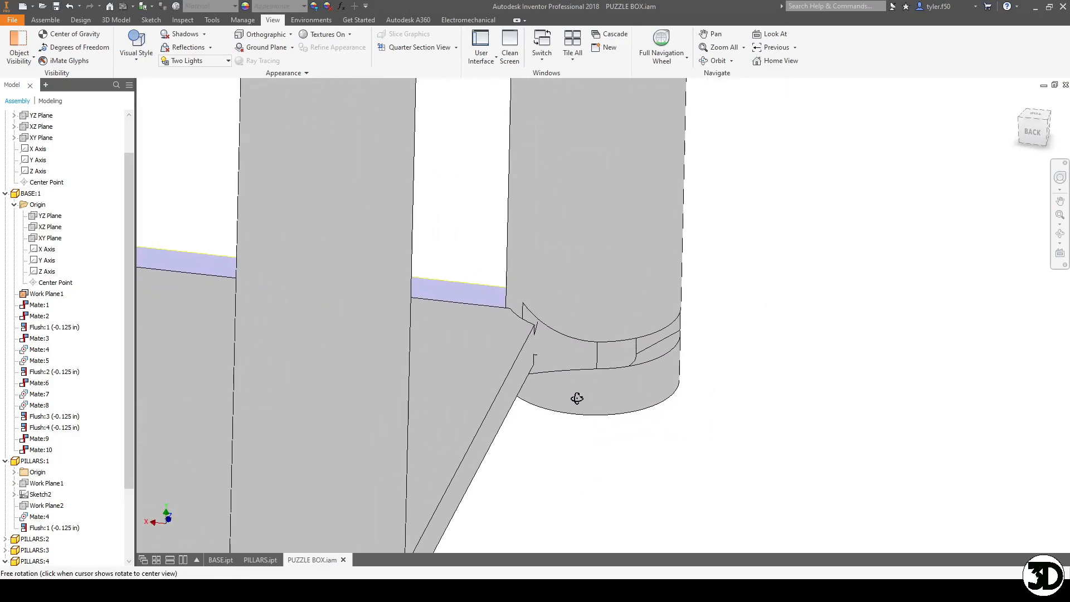
Rotate the PILLARS:1 pillar around the base plate's corner and examine the groove's engagement with the plate from the front.
{"action": "scroll", "coordinate": [563, 280], "scroll_direction": "up", "scroll_amount": 3}
{"action": "left_click_drag", "start_coordinate": [528, 300], "coordinate": [488, 295]}
{"action": "left_click_drag", "start_coordinate": [550, 324], "coordinate": [449, 281]}
{"action": "left_click_drag", "start_coordinate": [648, 366], "coordinate": [513, 349]}
{"action": "middle_click_drag", "start_coordinate": [513, 411], "coordinate": [853, 387], "text": "shift"}
{"action": "middle_click_drag", "start_coordinate": [691, 391], "coordinate": [730, 420], "text": "shift"}
{"action": "scroll", "coordinate": [729, 420], "scroll_direction": "down", "scroll_amount": 8}
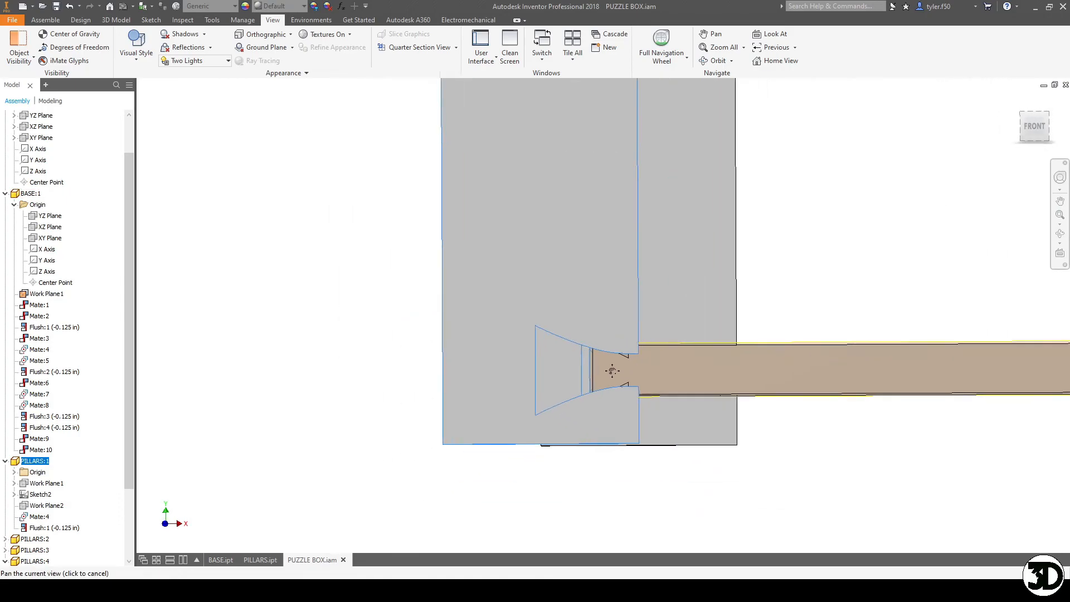
{"action": "middle_click_drag", "start_coordinate": [515, 418], "coordinate": [741, 390], "text": "shift"}
Return to an isometric view showing the whole assembly of base plate and four pillars.
{"action": "left_click", "coordinate": [1045, 129]}
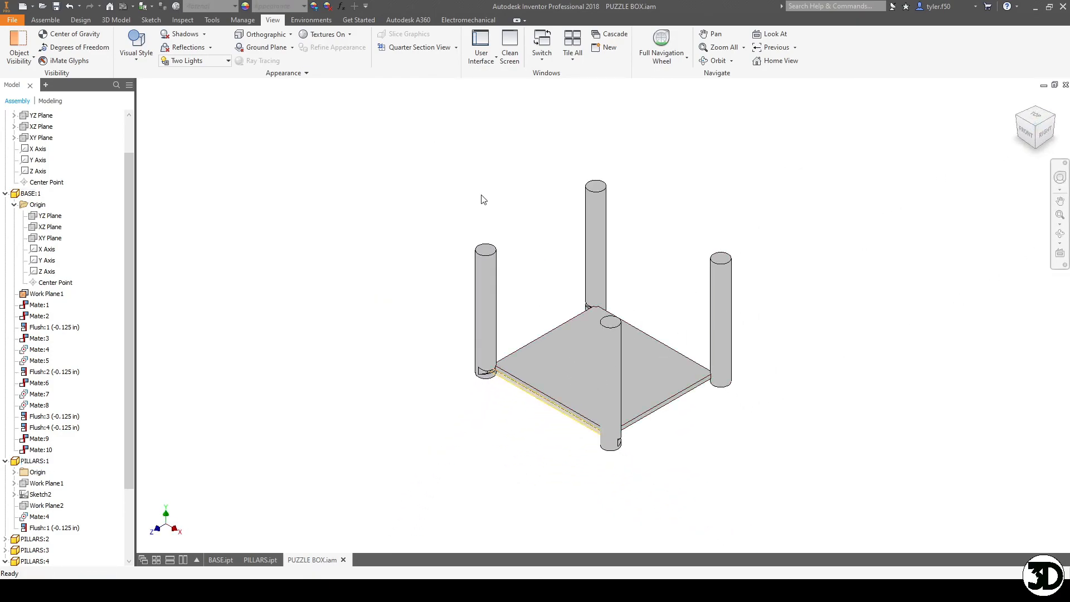
{"action": "scroll", "coordinate": [491, 201], "scroll_direction": "up", "scroll_amount": 3}
{"action": "middle_click_drag", "start_coordinate": [496, 205], "coordinate": [413, 151]}
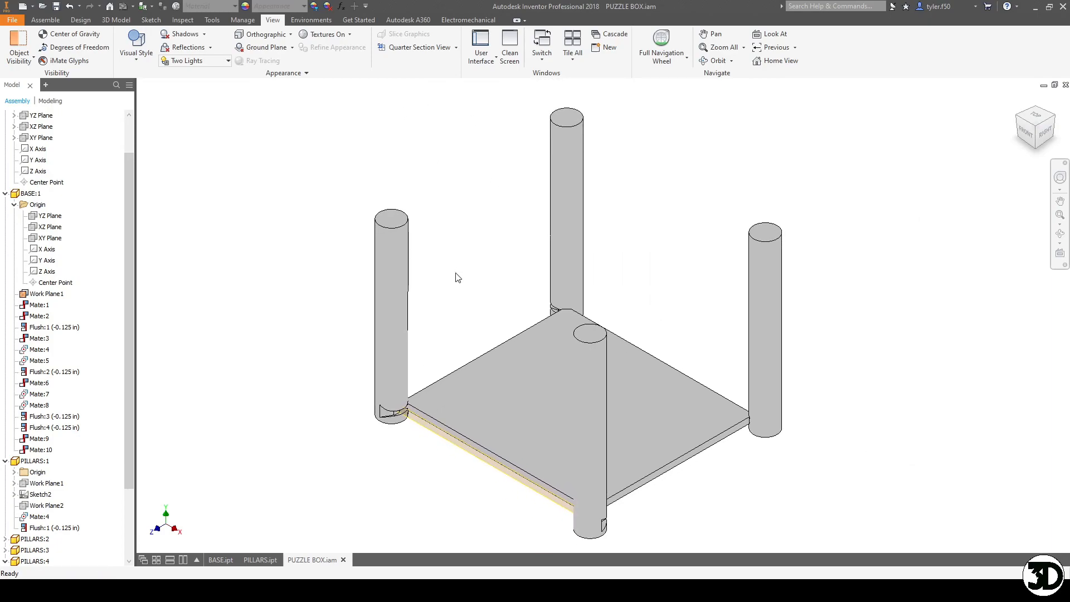